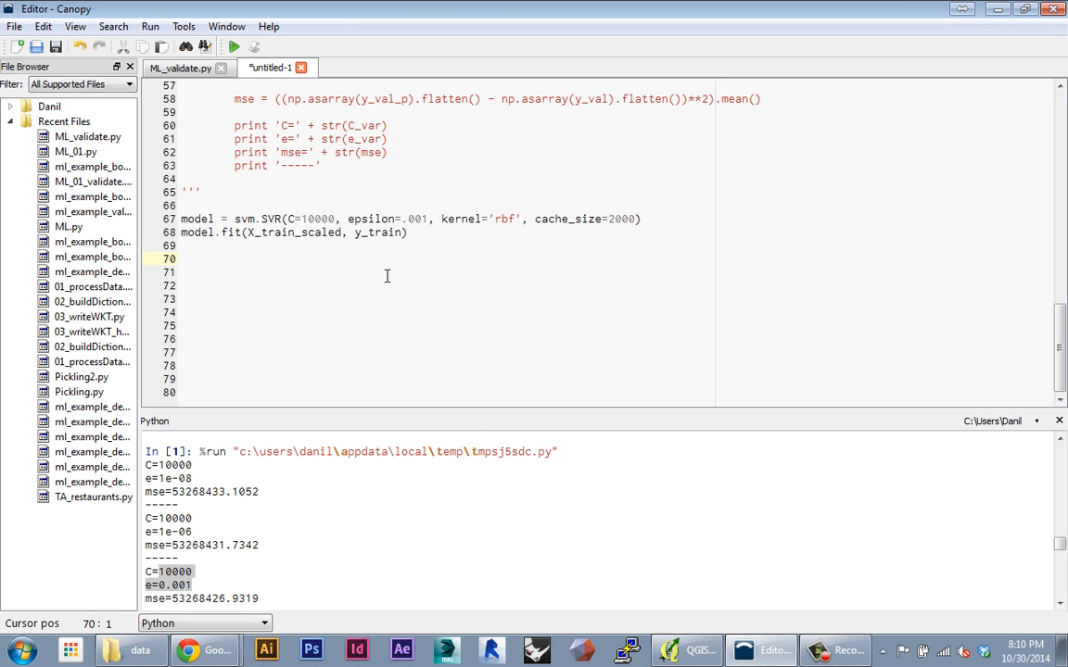
- Begin a testFileName assignment, then look up testSet.txt in the Explorer data folder
key(Return)
text(testFileN)
text(ame = )
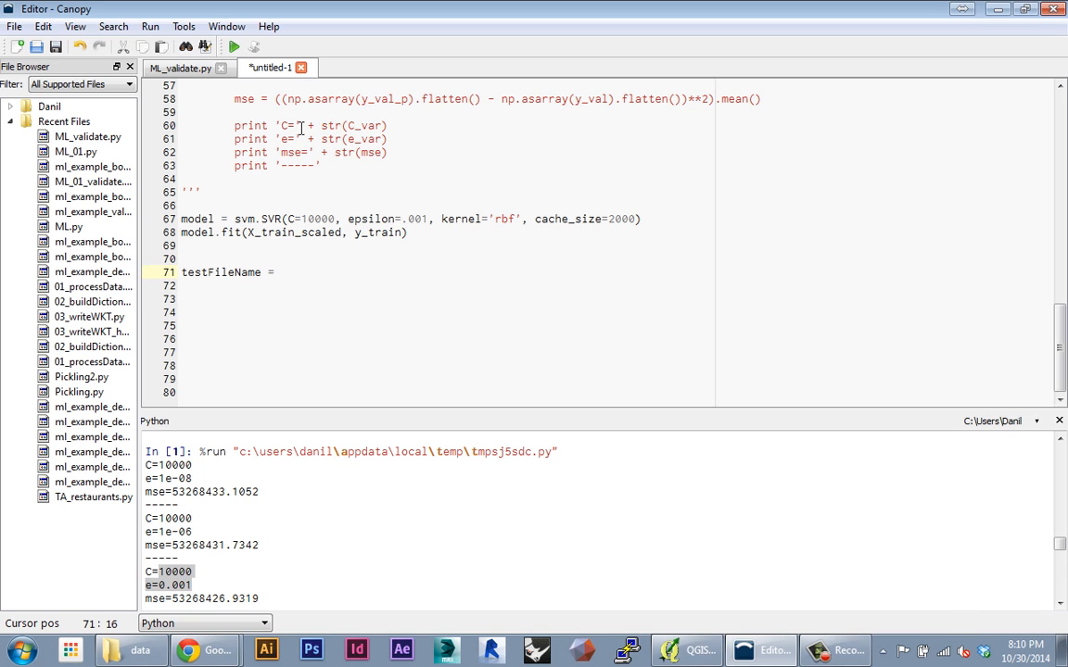
text(workingDirec)
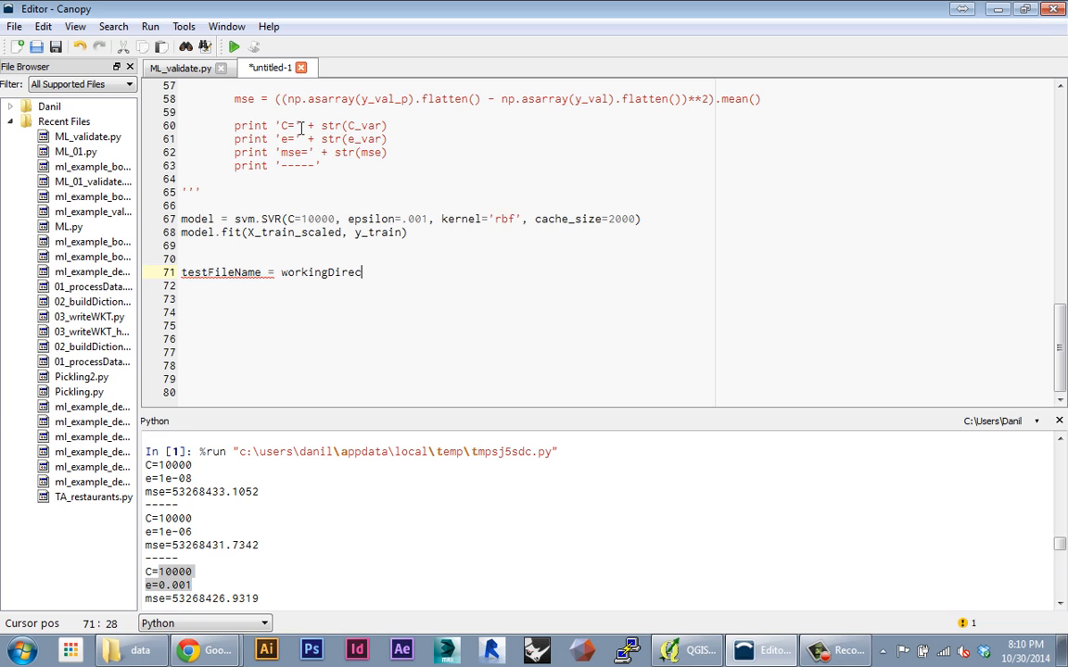
text(tor)
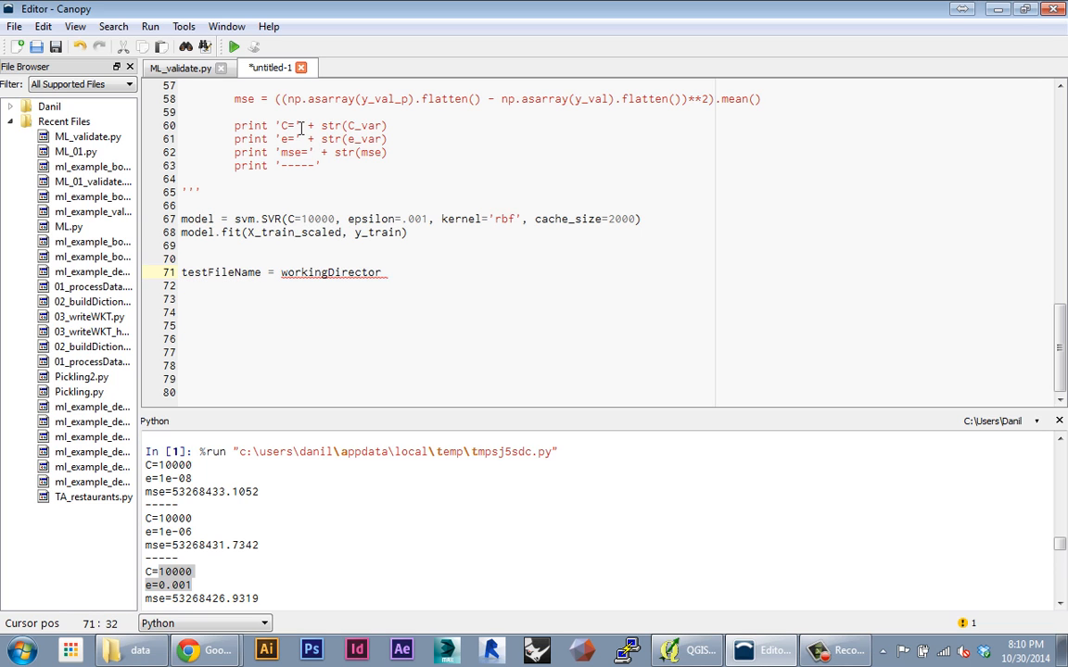
text( + ")
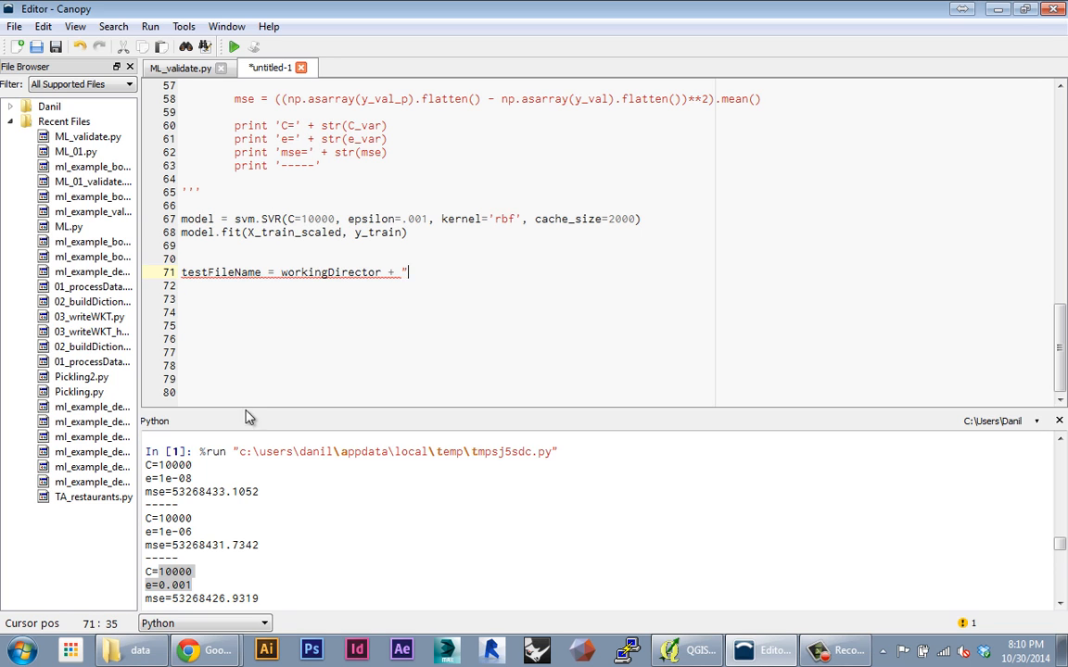
click(139, 650)
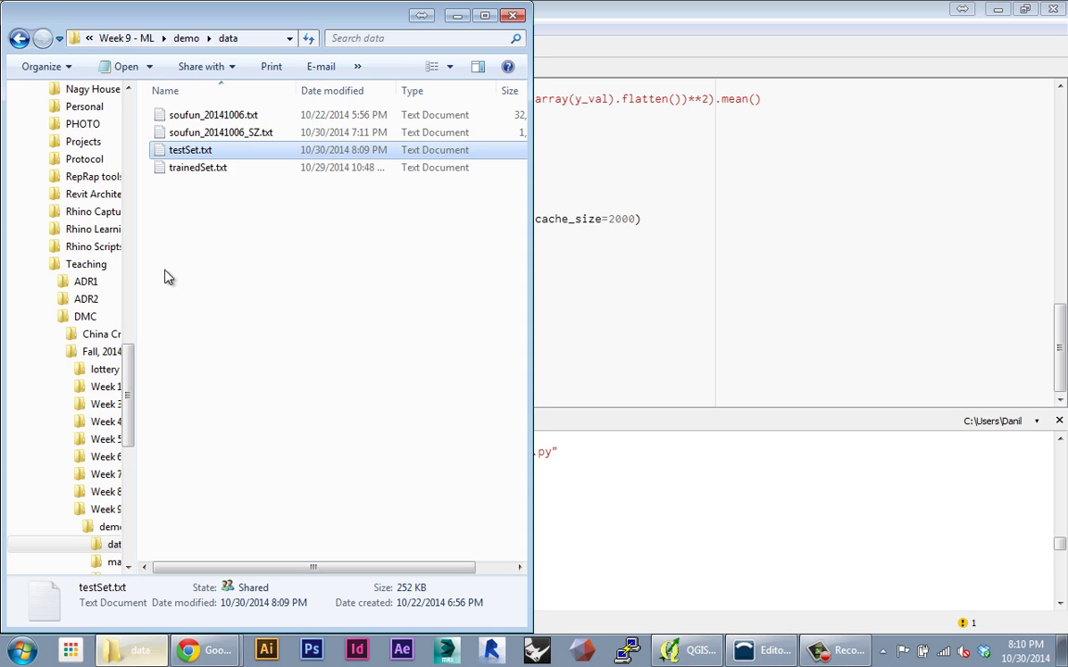
click(189, 151)
- Complete testFileName as workingDirector plus "testSet.txt" by pasting the copied file name
key(ctrl+c)
click(777, 234)
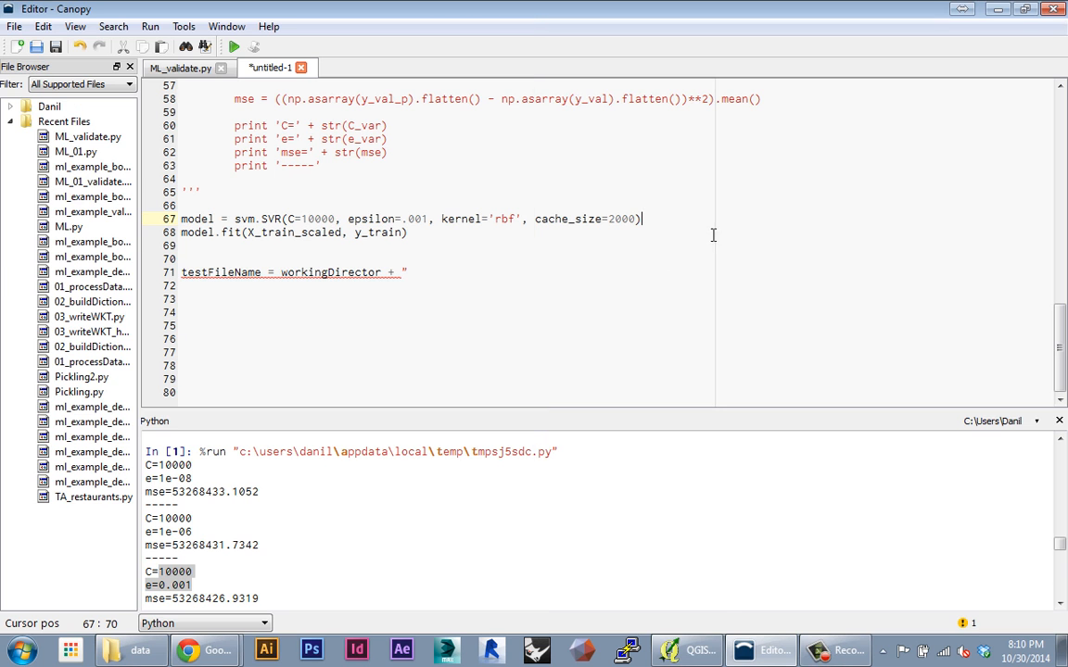
click(425, 272)
key(ctrl+v)
text(")
key(End)
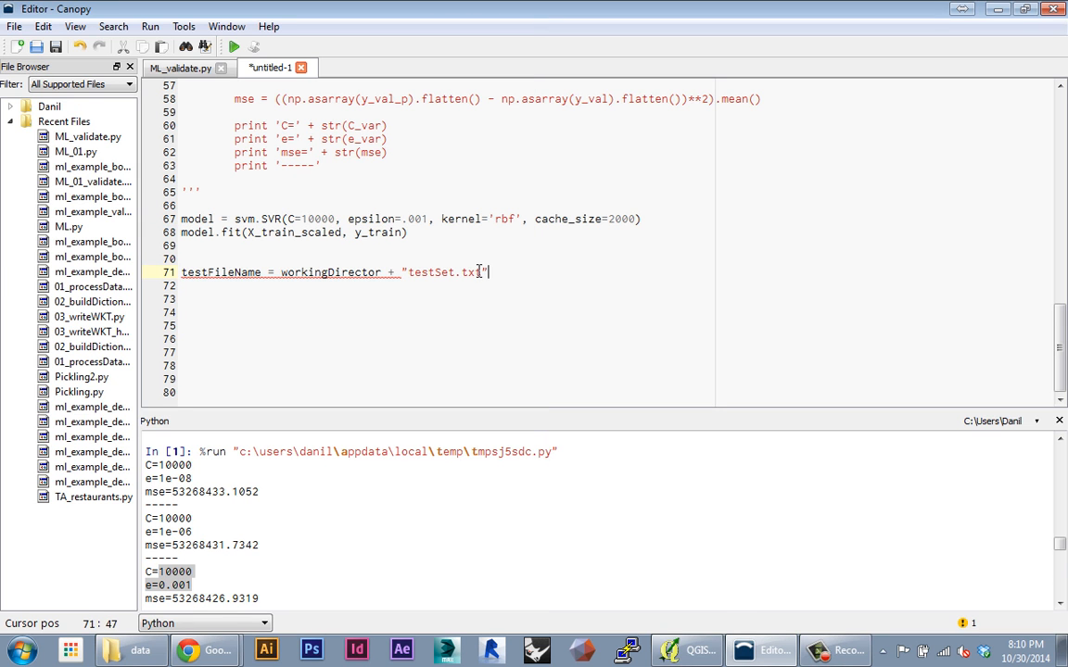
key(Return)
key(Return)
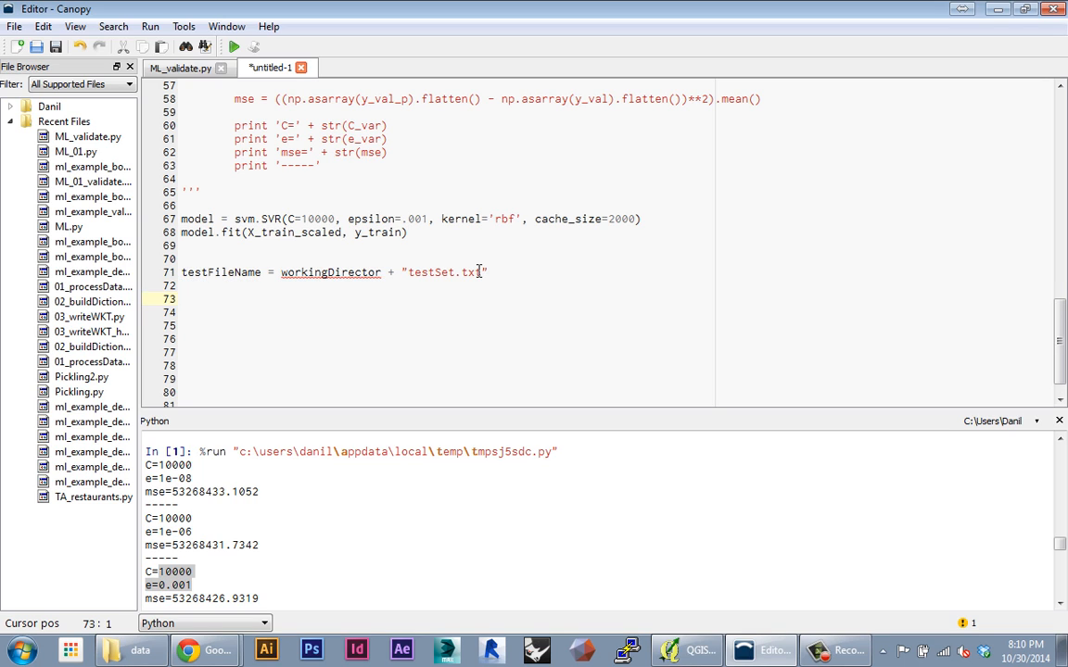
key(BackSpace)
key(Return)
text(with o)
text(pen(testFileName, )
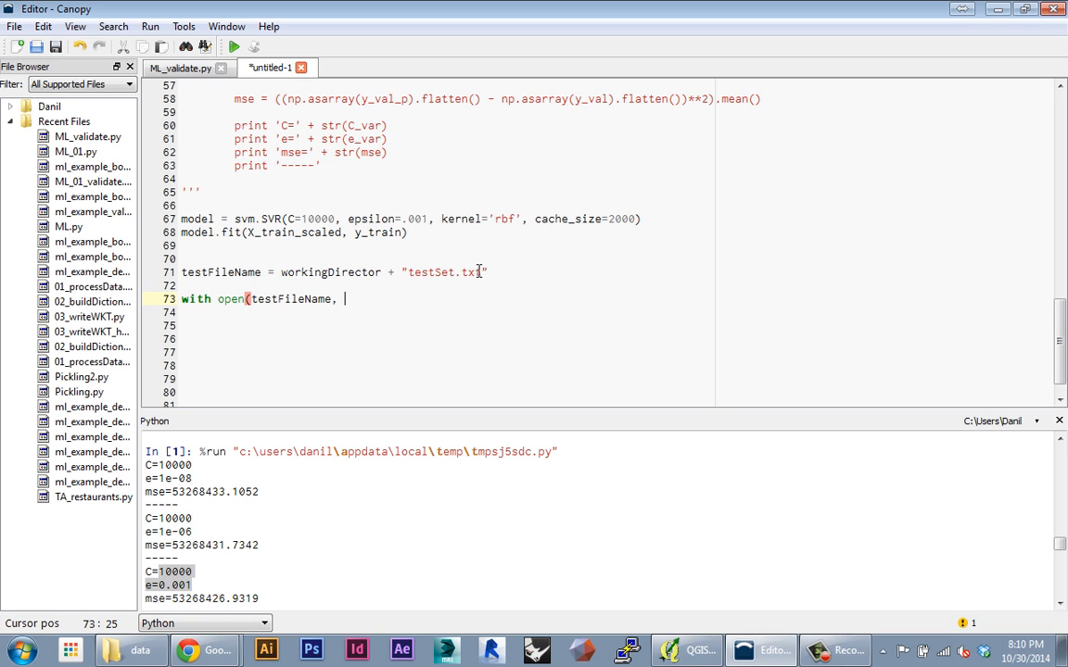
text('r') )
text(as f:)
- Write a with open(testFileName) block that reads f.data(), splitlines() and pops the header entry
key(Return)
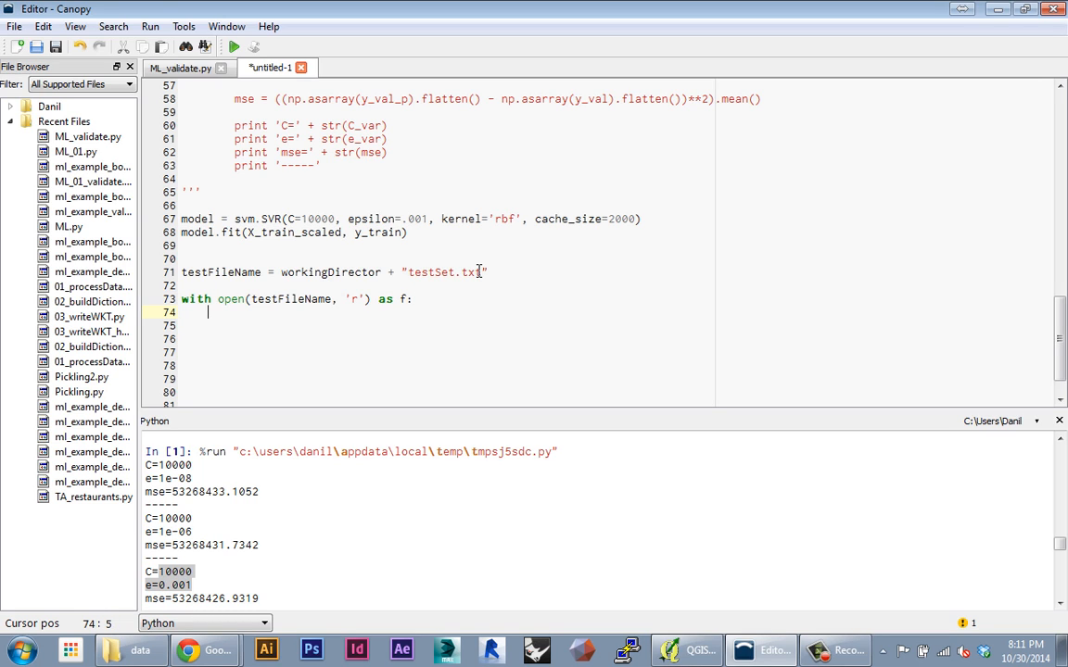
text(data)
text( = f.d)
text(ata())
key(Return)
text(entries = data)
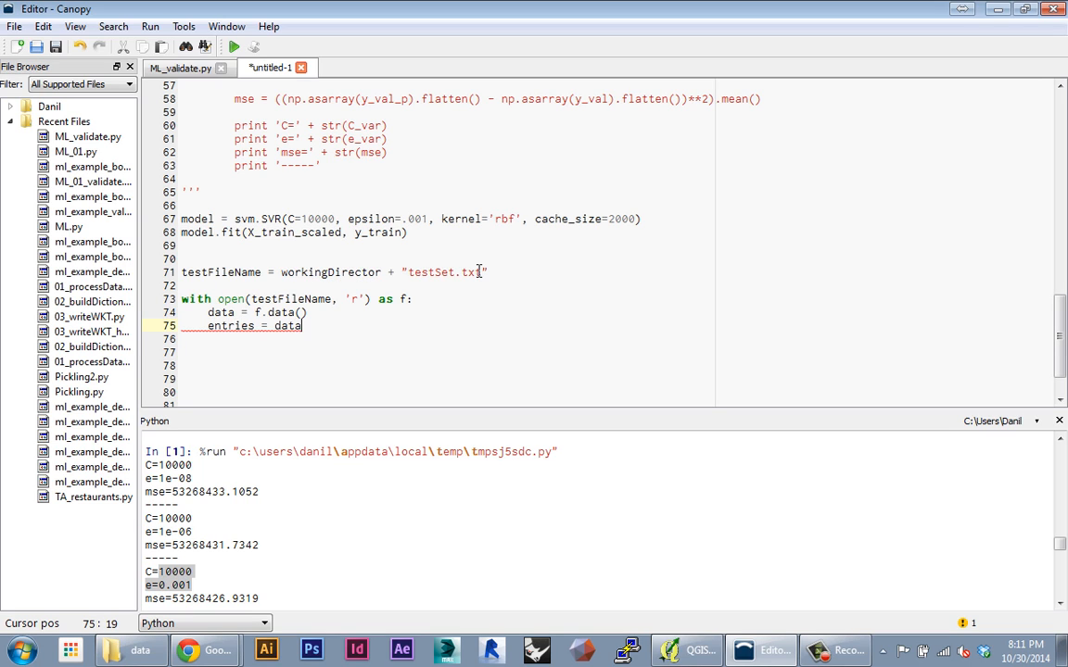
text(.)
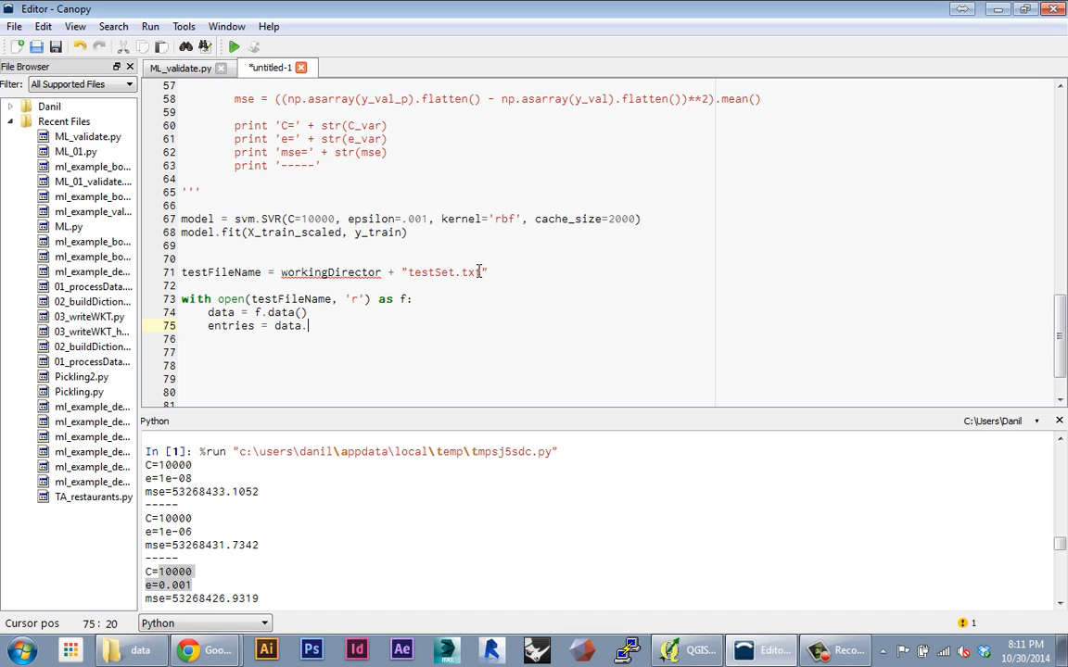
text(splitlines())
key(Return)
text(entries.[0)
key(BackSpace)
key(BackSpace)
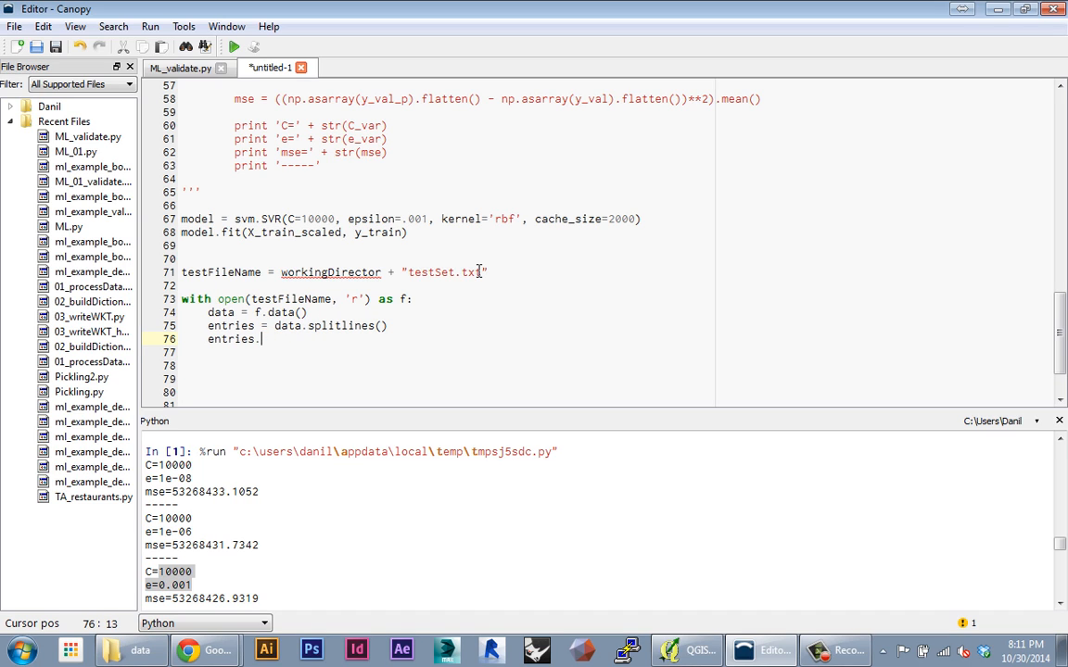
text(pop(0))
key(Return)
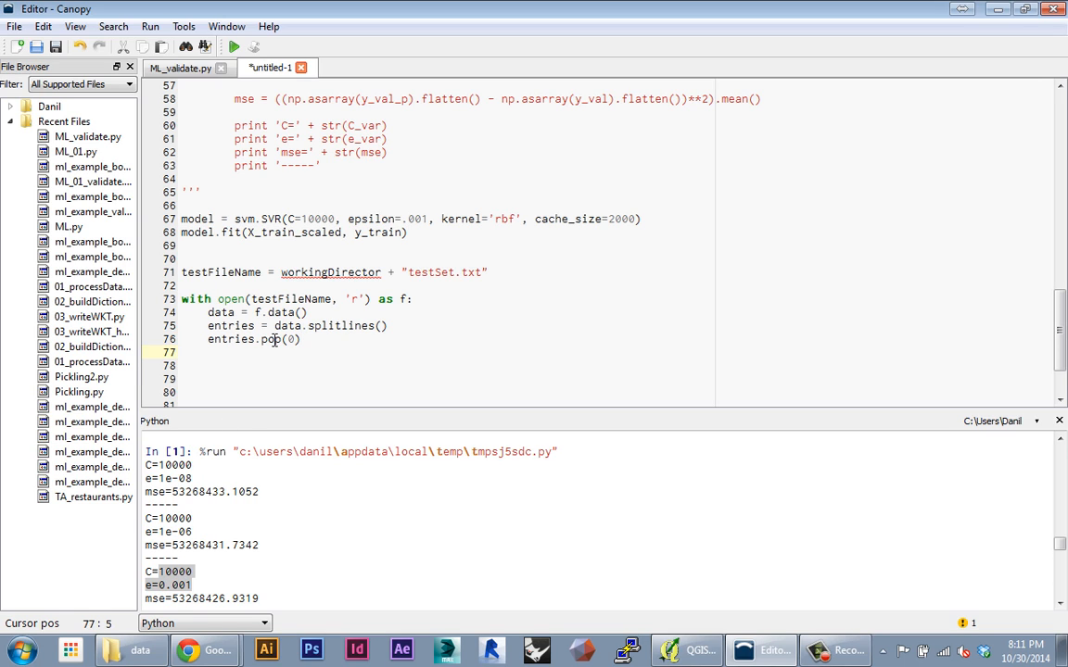
key(Return)
scroll(275, 339, up, 10)
scroll(278, 329, up, 8)
scroll(278, 329, down, 1)
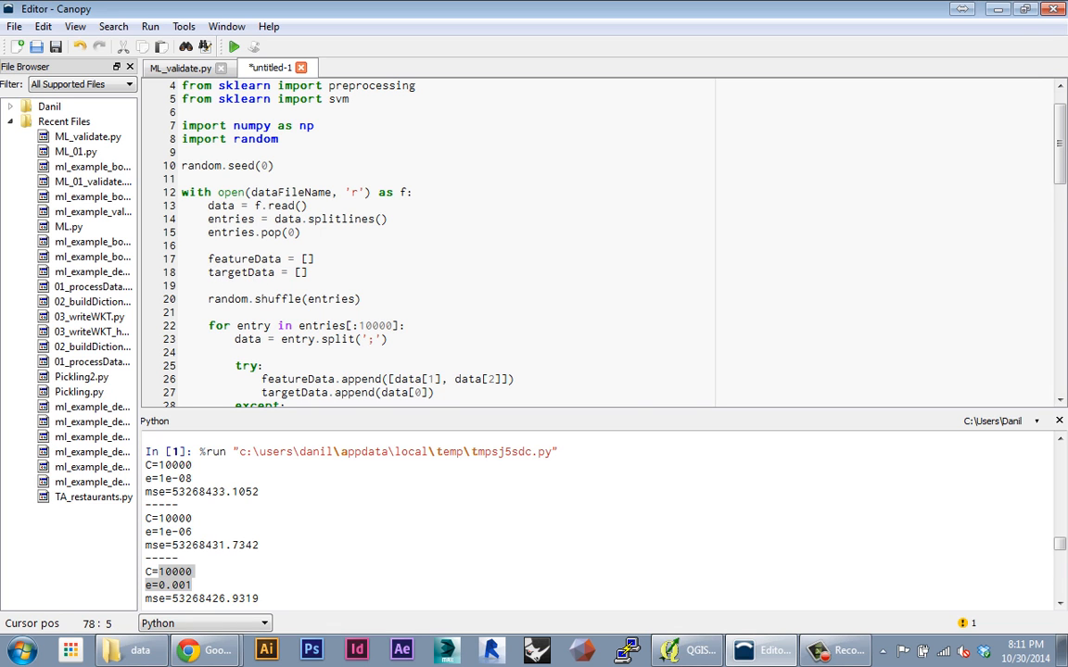
scroll(371, 278, down, 10)
scroll(557, 291, down, 8)
- Initialise testFeatureData and IDData lists and loop over entries, splitting each line on semicolons
key(Down)
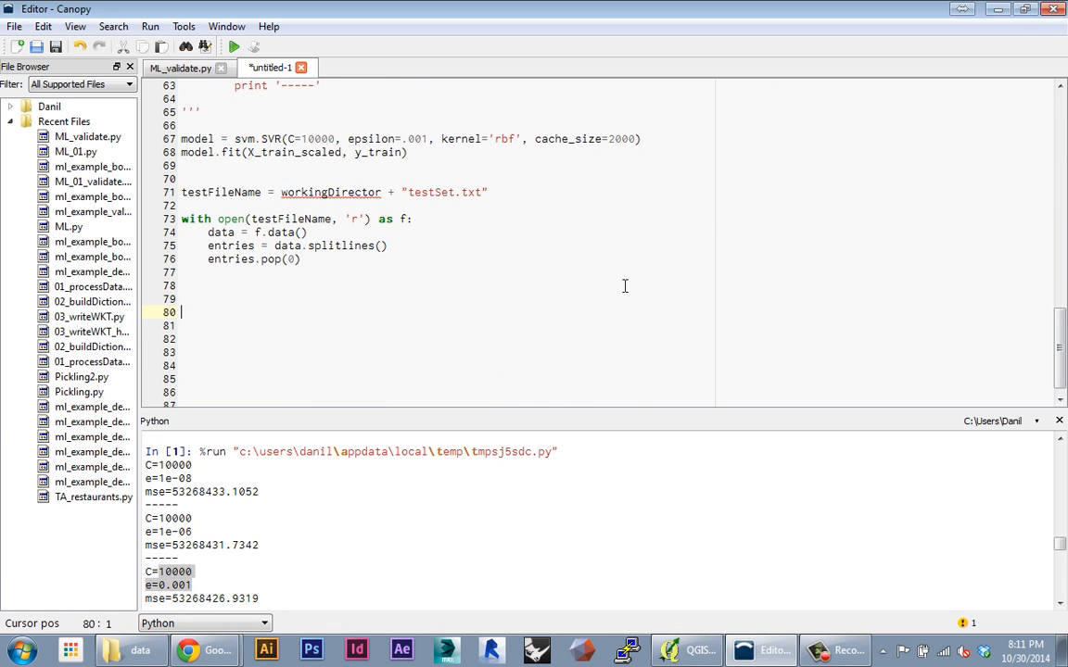
key(Down)
key(Up)
key(Up)
key(Tab)
key(BackSpace)
text(test)
text(FeatureData)
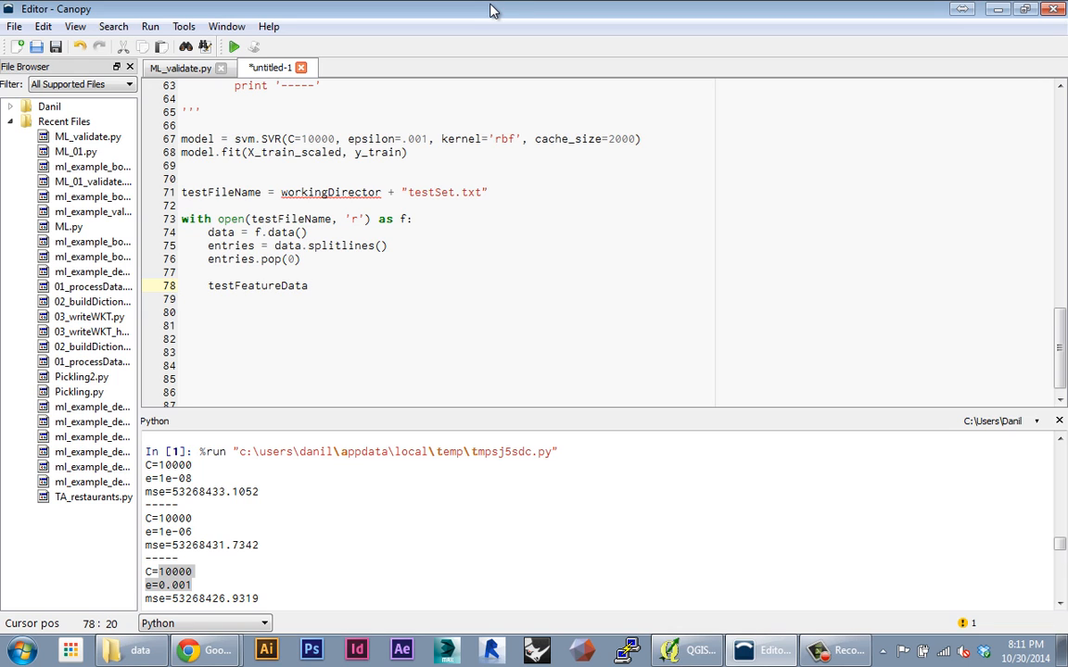
text( = [])
key(Return)
text(ID)
text(Data = )
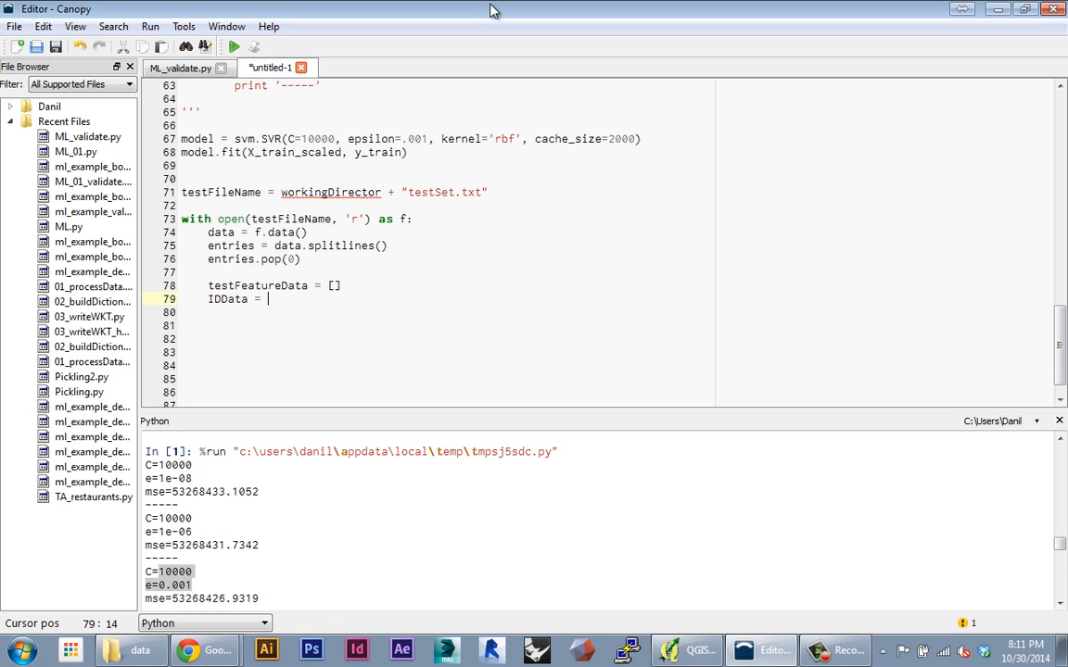
text([])
key(Return)
key(Return)
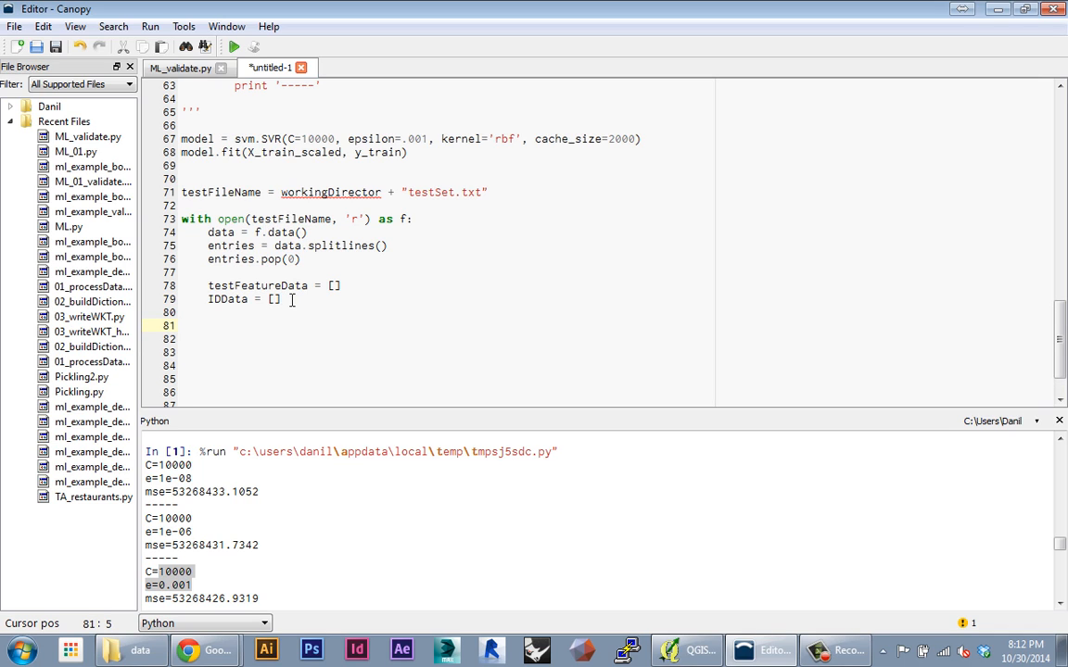
text(for )
text(entry )
text(in )
text(entrain)
key(BackSpace)
key(BackSpace)
key(BackSpace)
text(ies:)
key(Return)
text(d)
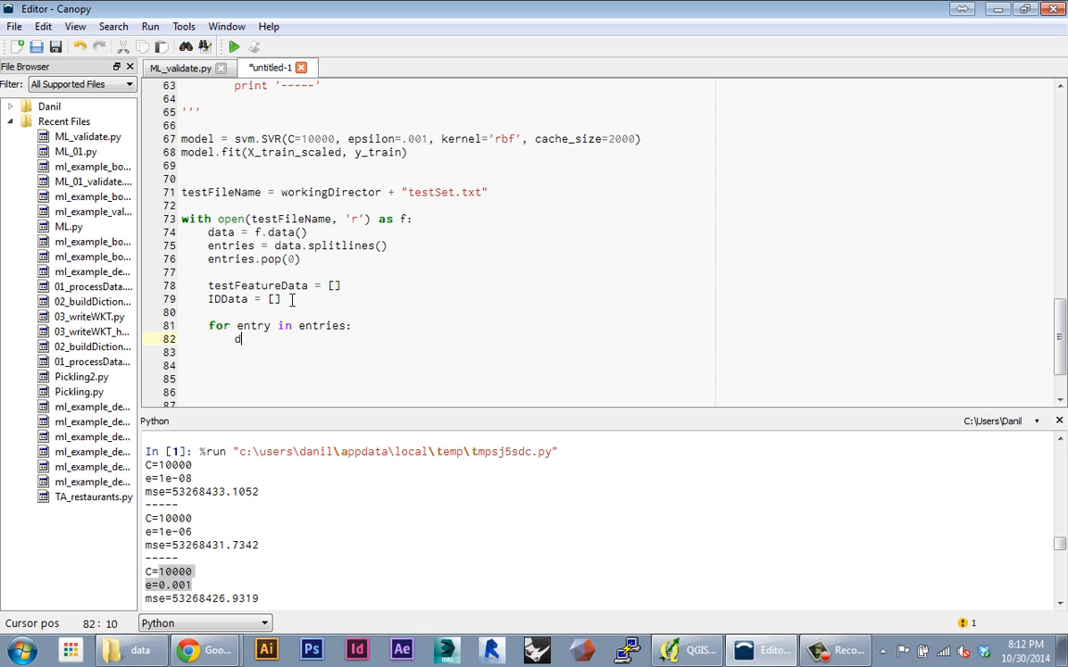
text(ata = entry)
text(.s)
text(spl)
text(it()
text(;')
text())
key(Return)
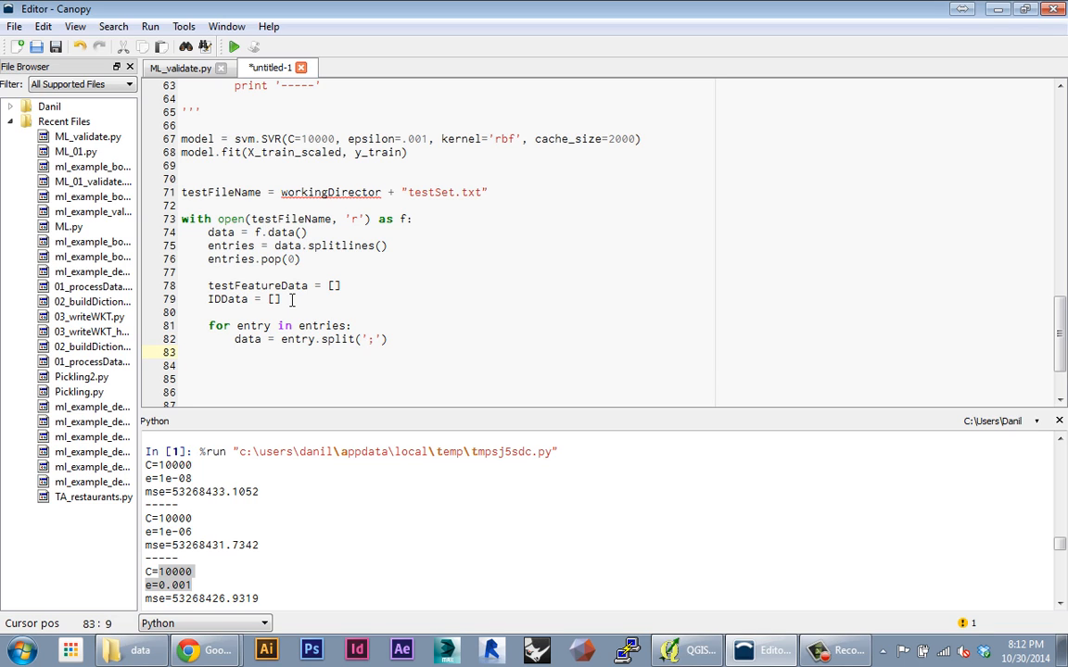
key(Return)
text(try:)
- Inside a try block append coordinates to testFeatureData and ids to IDData, with except continue
key(Return)
scroll(292, 299, down, 2)
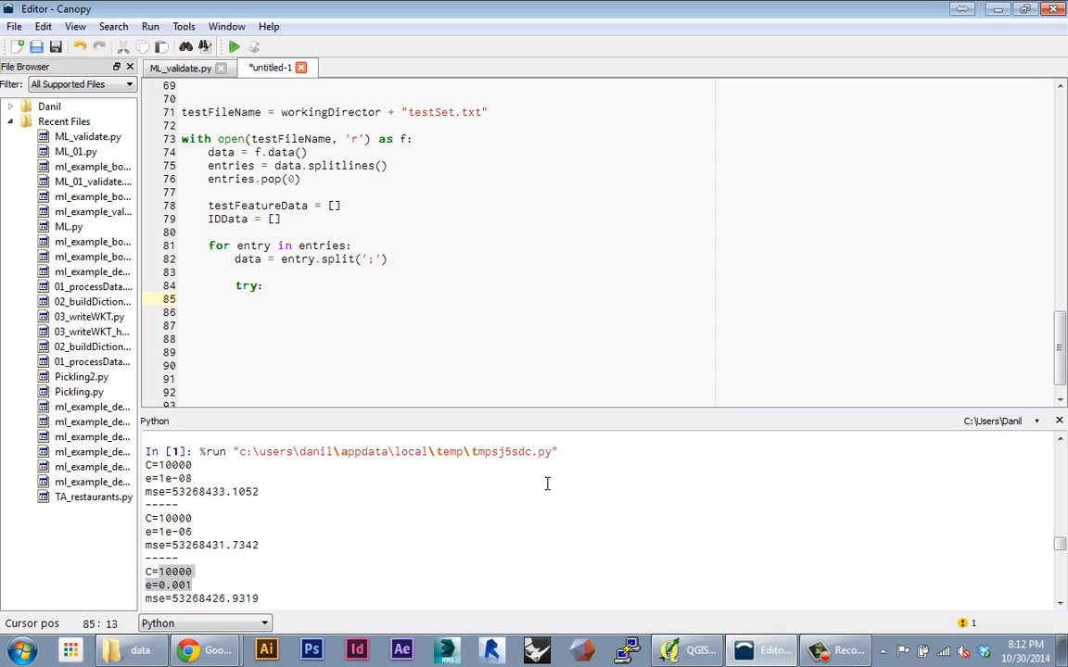
text(testF)
text(eatureD)
text(ata.append()
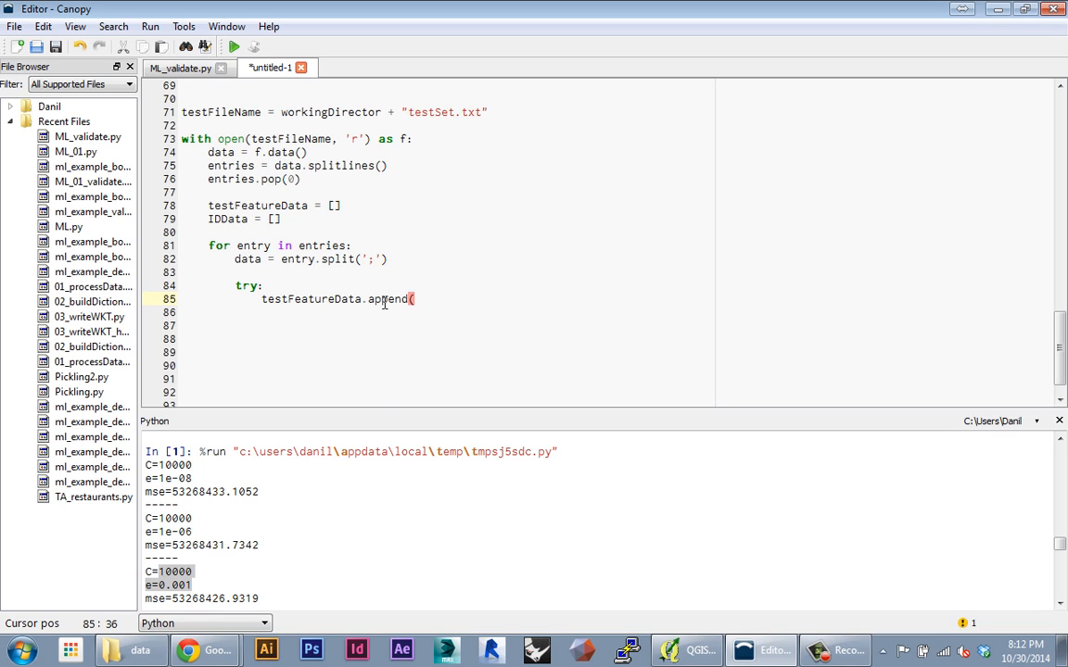
text([data)
text([1])
text(, data[)
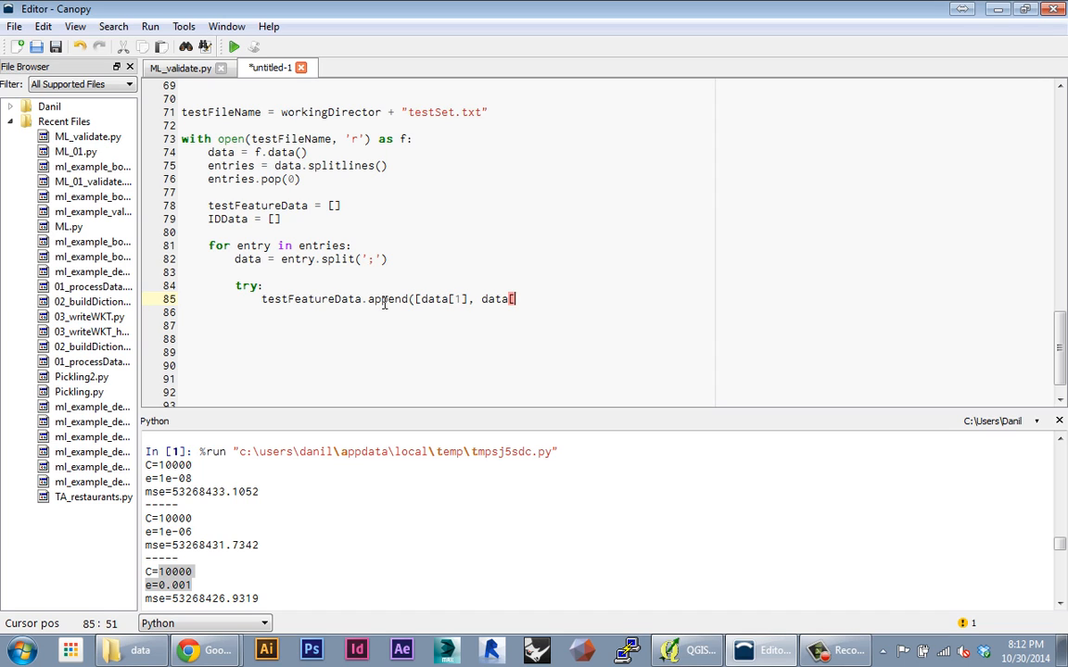
text(2])
text(]))
key(Return)
text(IDDat)
text(a.append()
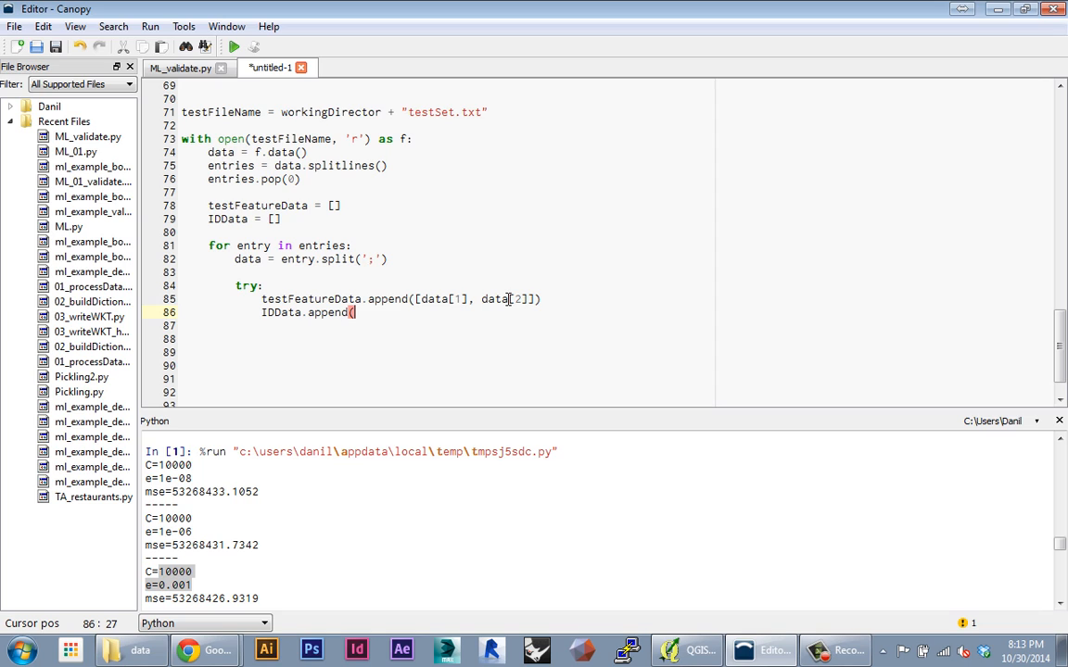
text(data)
text([0]))
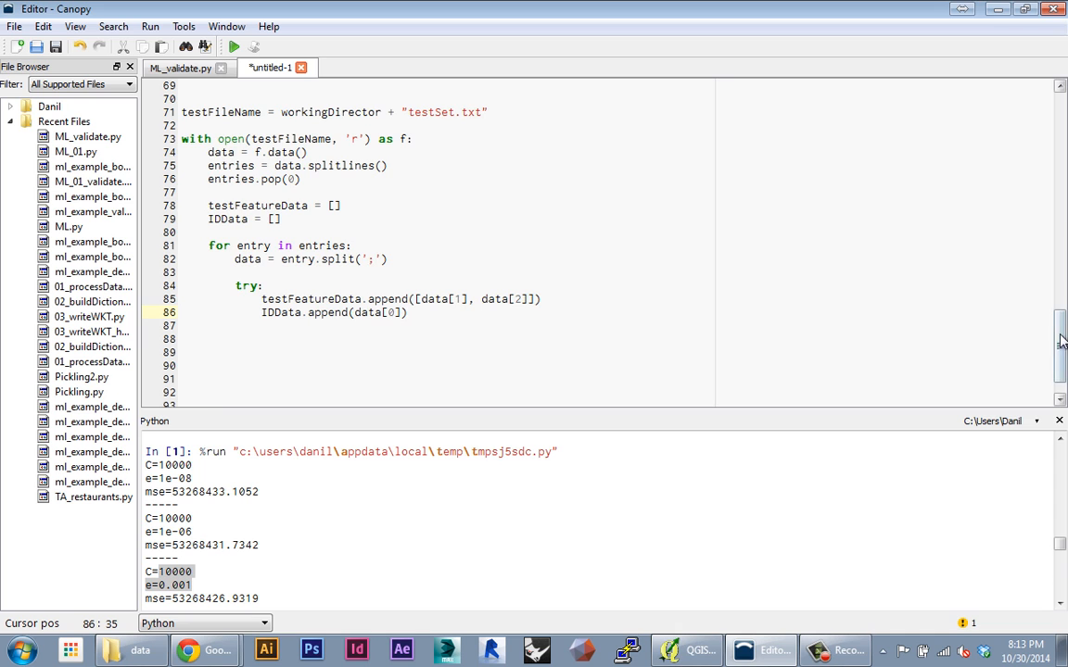
drag(1059, 343, 1059, 139)
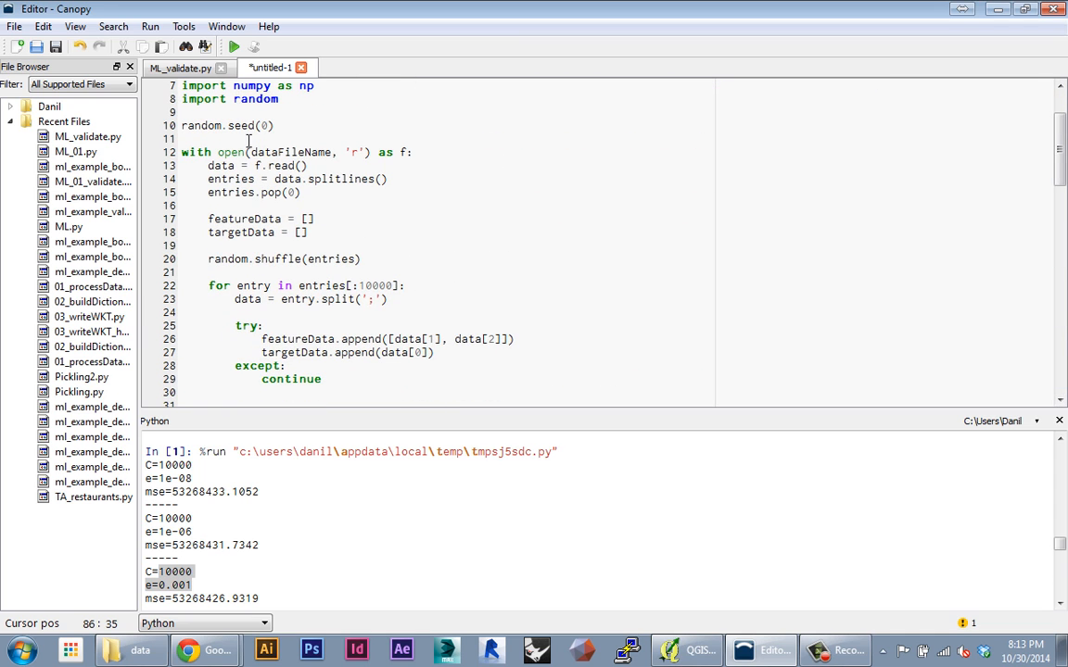
scroll(464, 231, down, 5)
scroll(621, 299, down, 10)
key(Return)
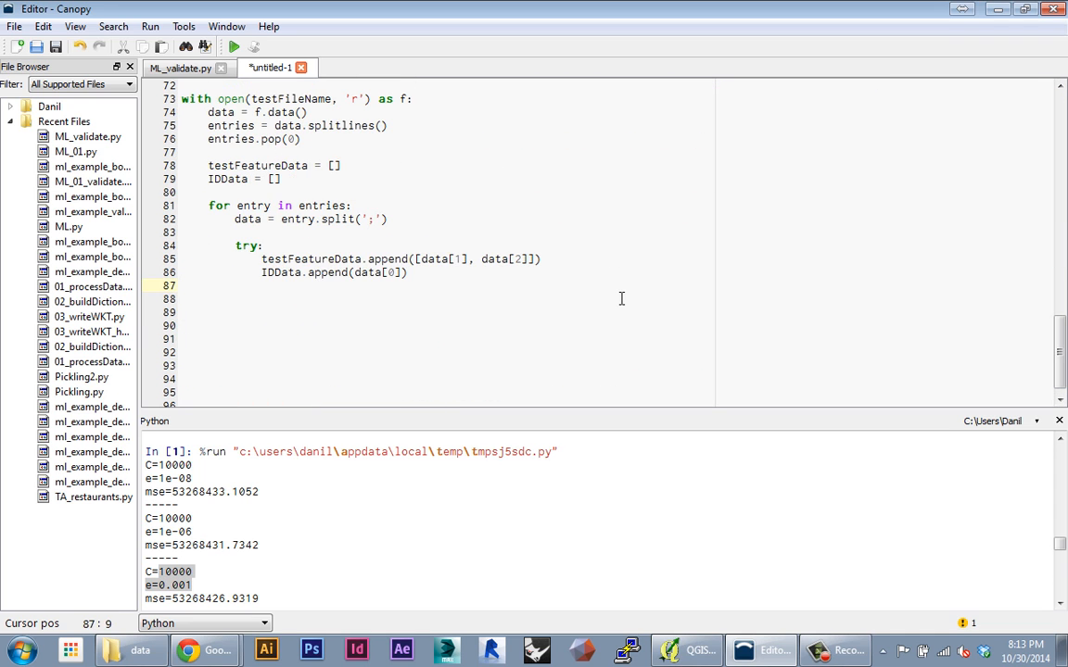
text(except:)
key(Return)
text(conti)
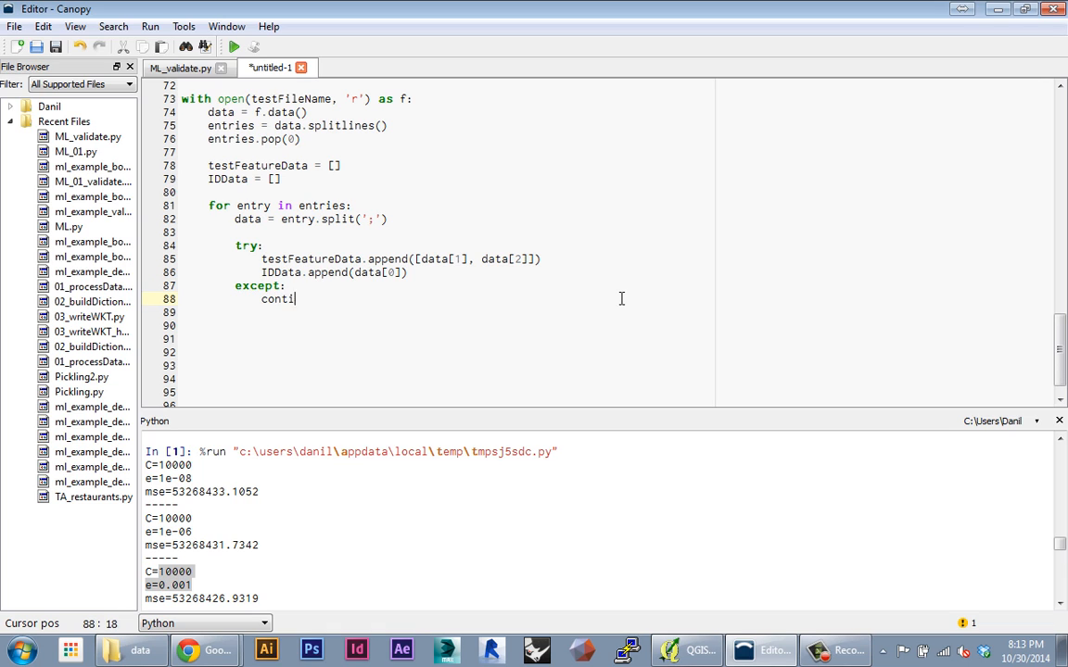
text(nue)
key(Return)
key(Return)
key(Return)
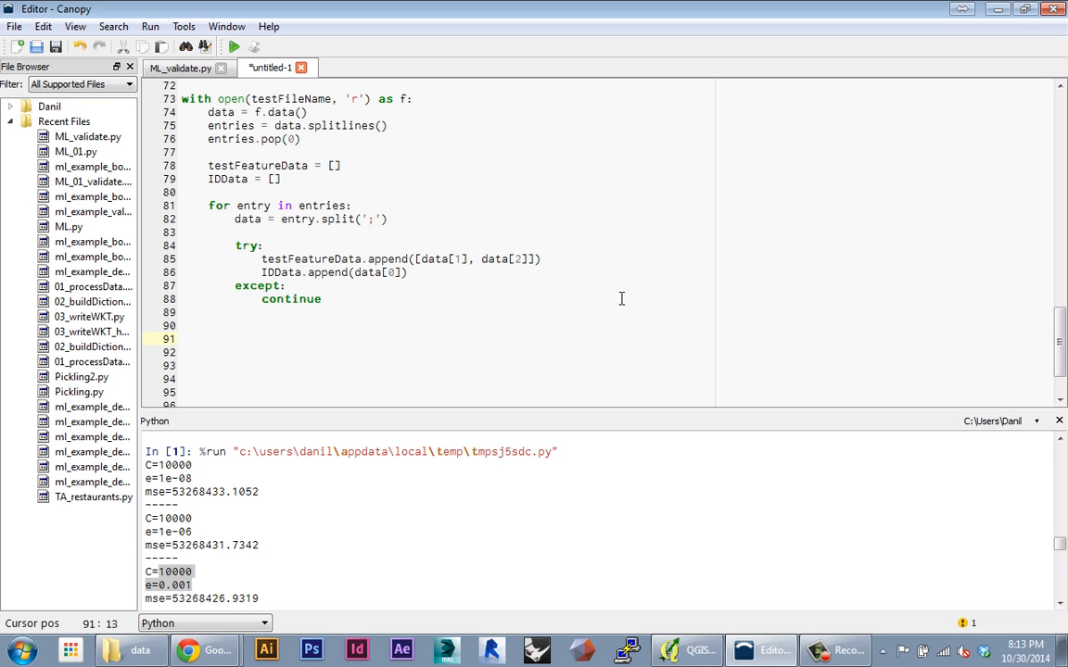
key(BackSpace)
key(BackSpace)
click(115, 650)
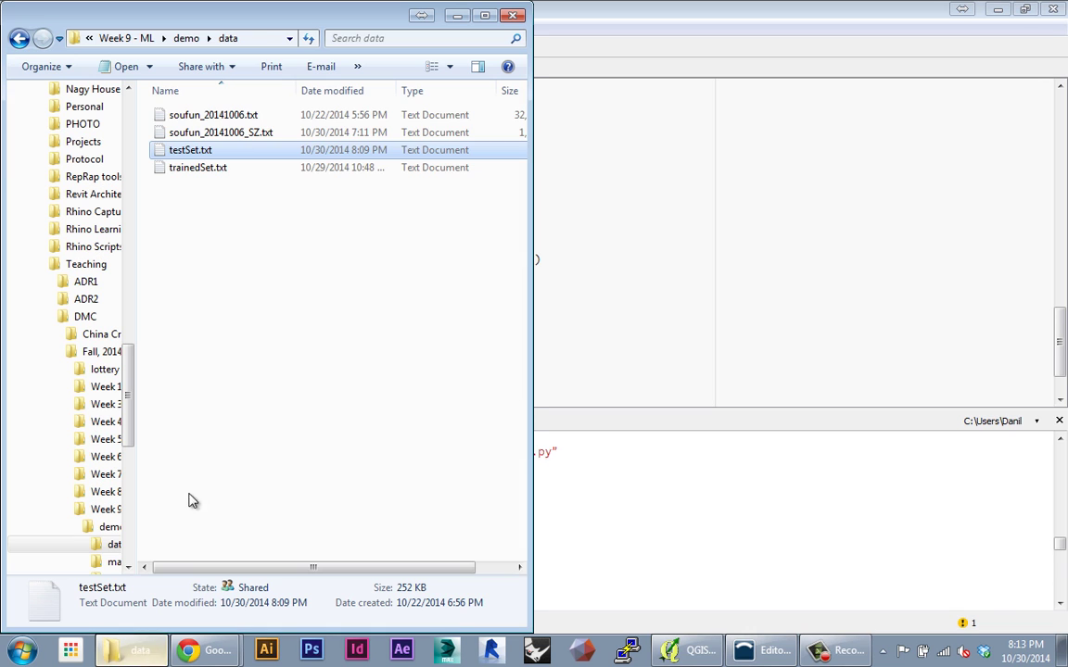
right_click(190, 149)
click(241, 159)
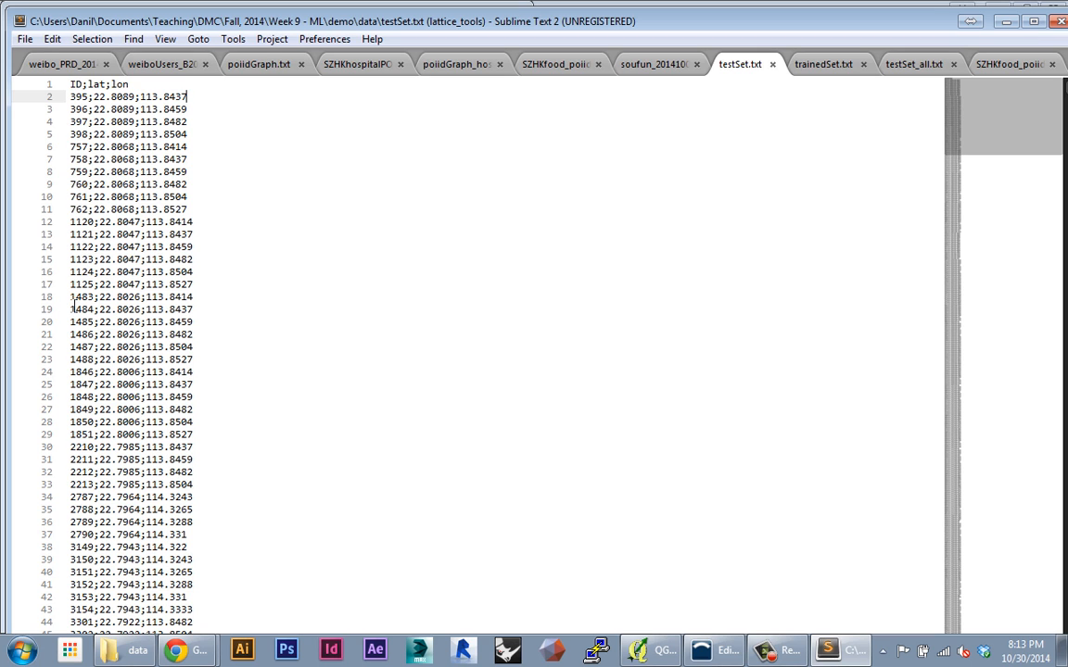
click(1059, 20)
- Add X_test = np.asarray(testFeatureData, dtype='float') after the loading loop, fixing typos
click(587, 250)
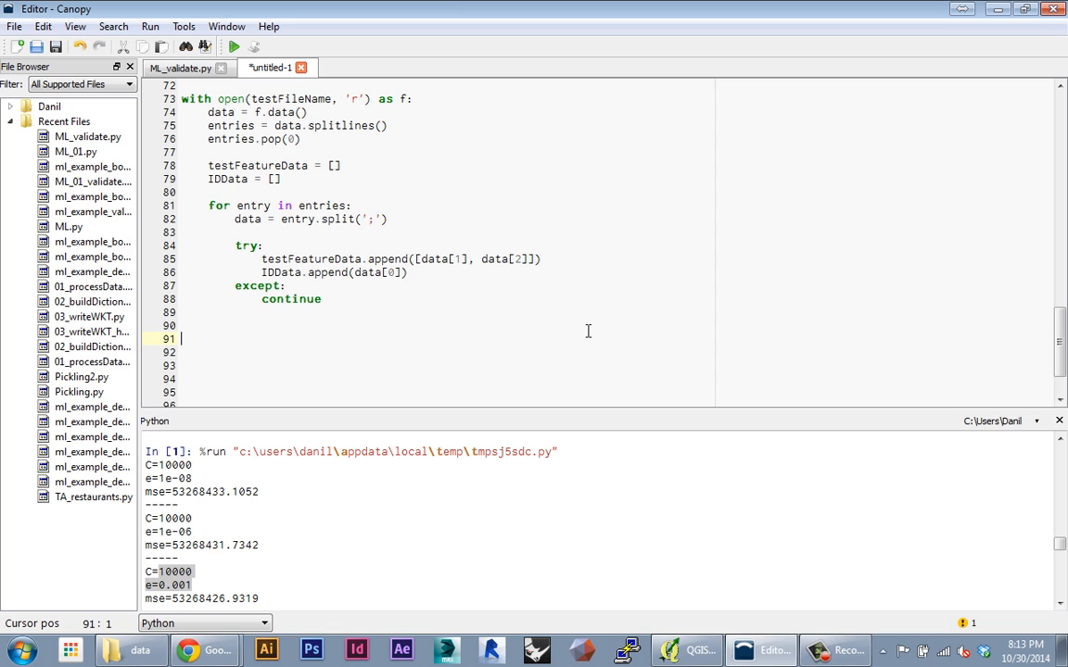
text(X_)
text(test)
scroll(198, 349, up, 10)
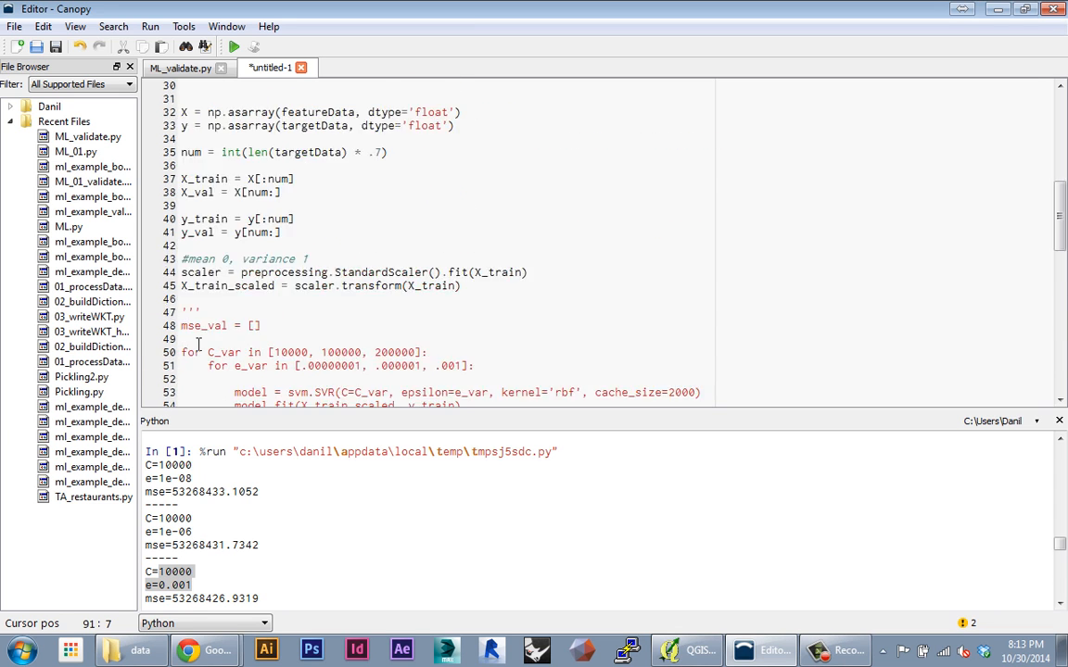
scroll(198, 314, down, 12)
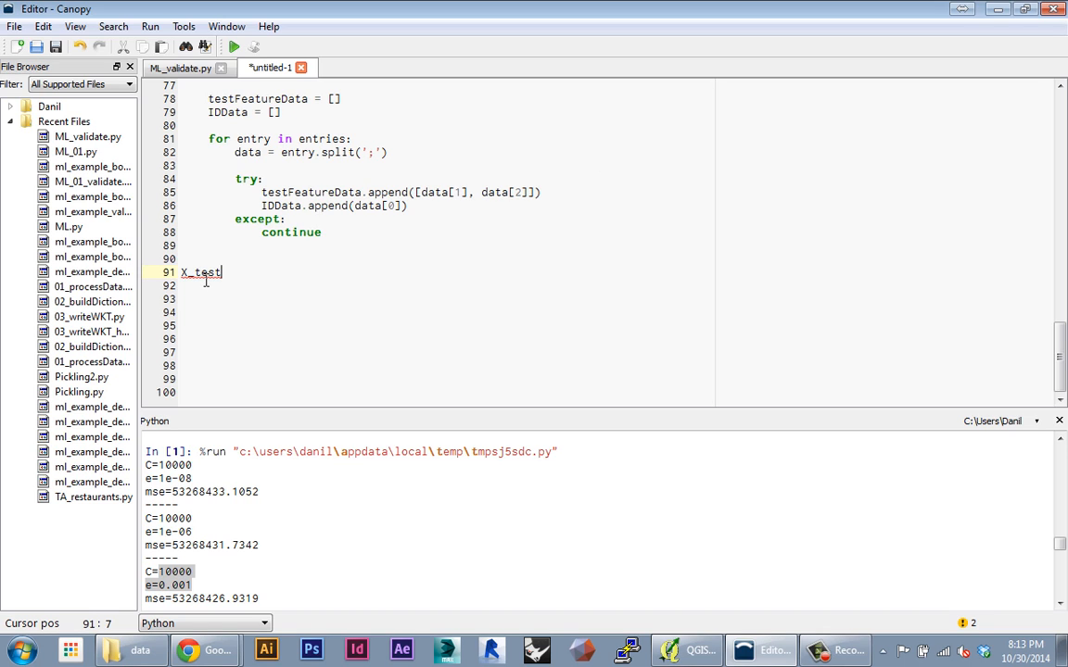
text( = )
text(np.asarrya)
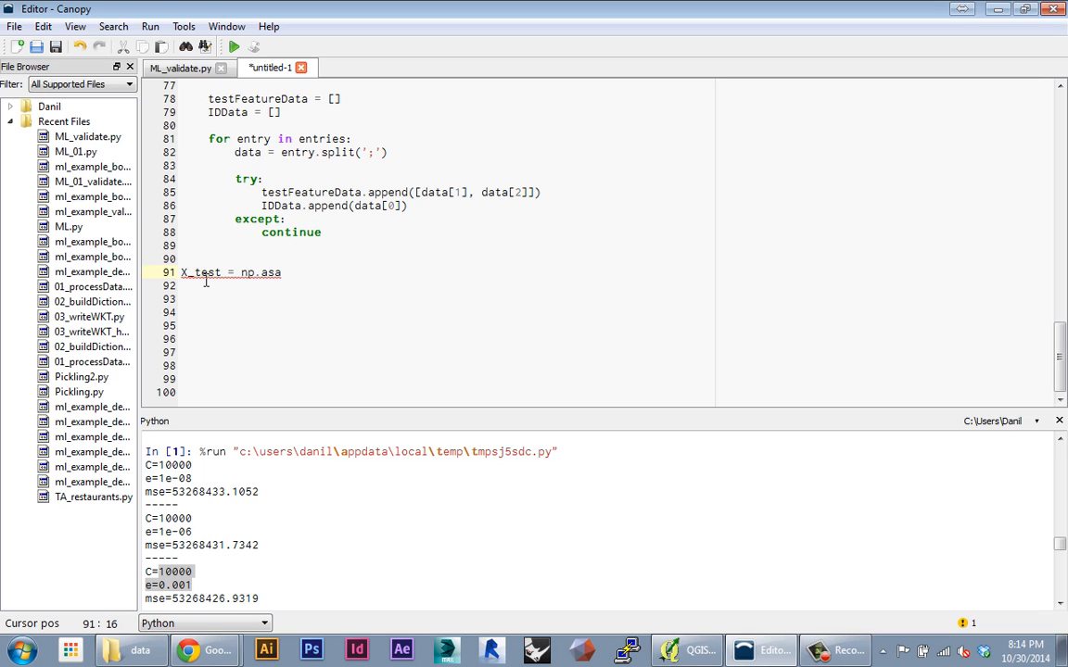
key(BackSpace)
key(BackSpace)
text(ay)
text(())
key(Left)
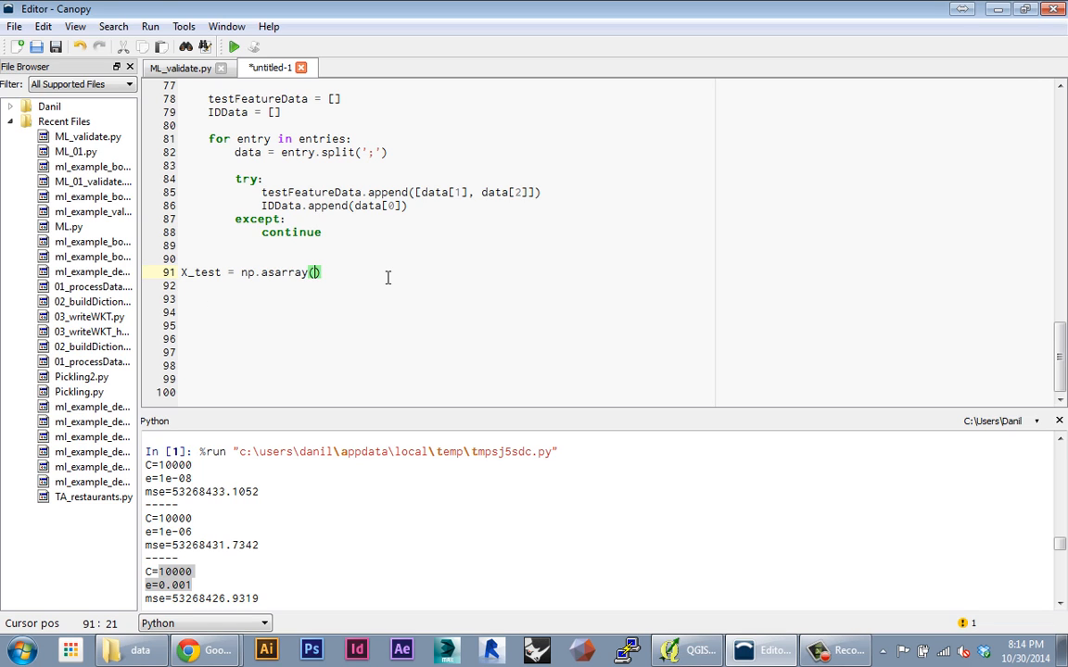
text(testD)
key(BackSpace)
text(Feature)
text(Data)
text(, dtype)
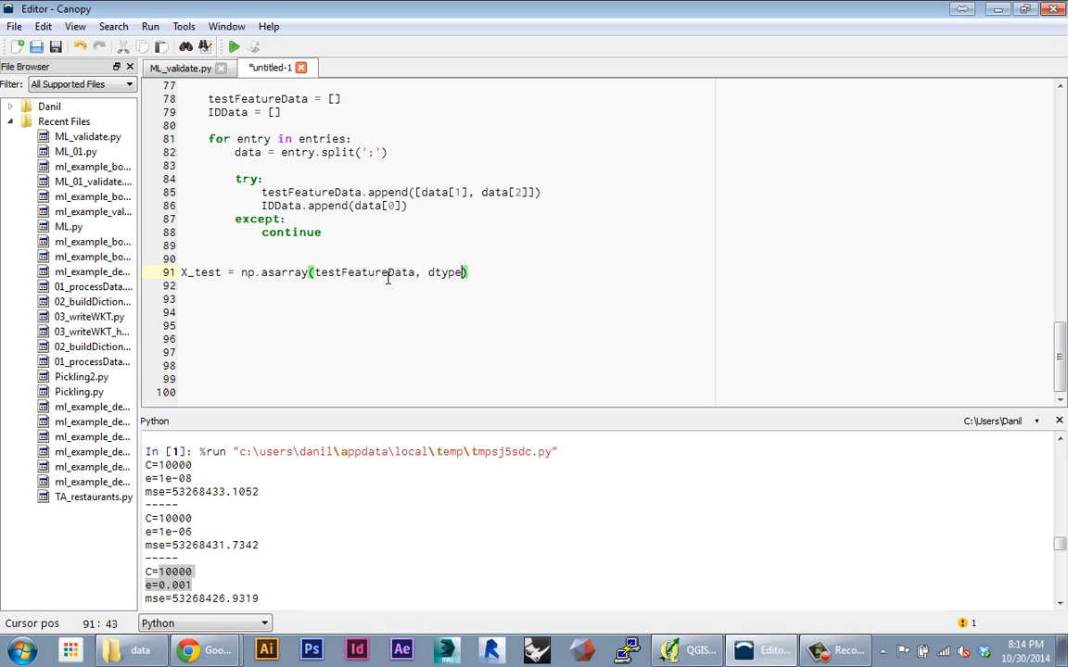
text(='float')
click(526, 272)
key(Return)
key(Return)
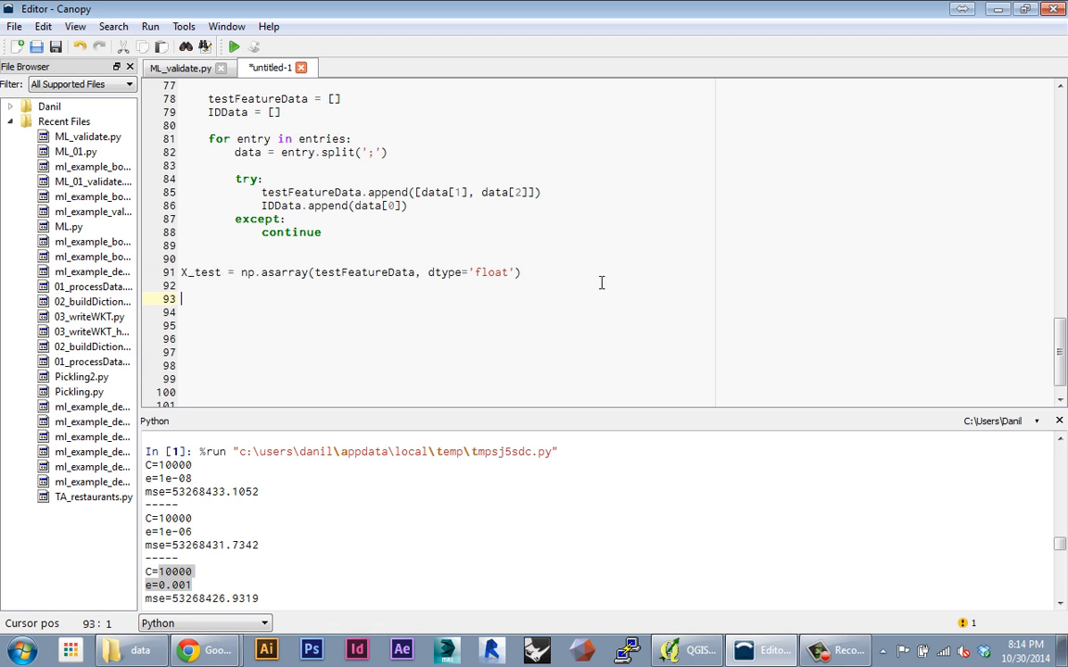
scroll(445, 250, up, 3)
scroll(414, 241, up, 4)
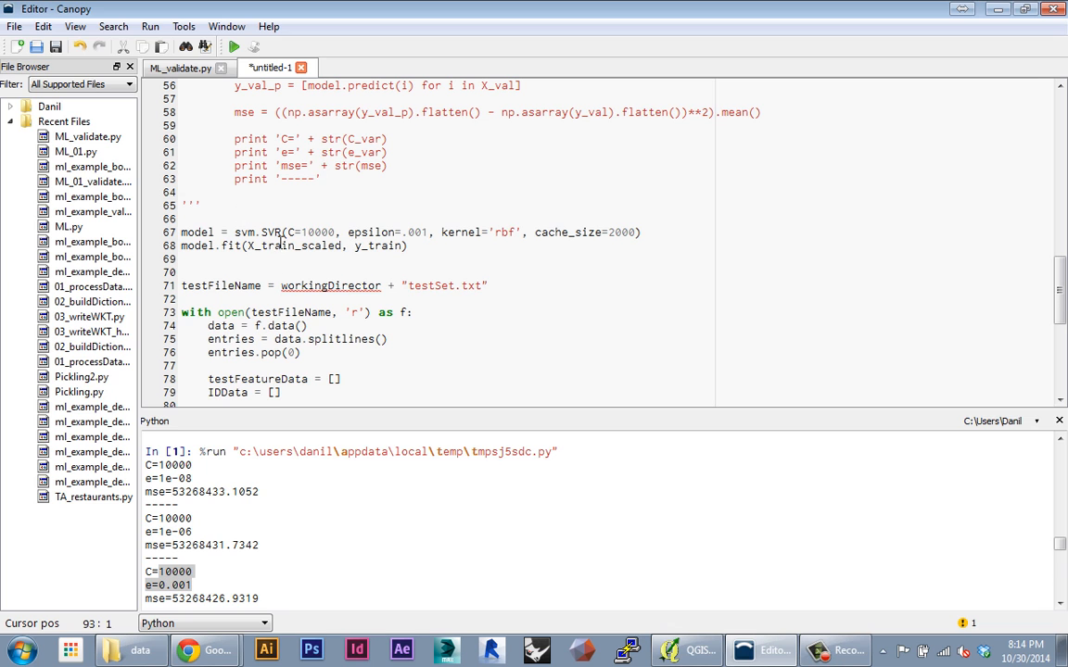
click(385, 286)
scroll(399, 278, down, 7)
scroll(257, 297, up, 4)
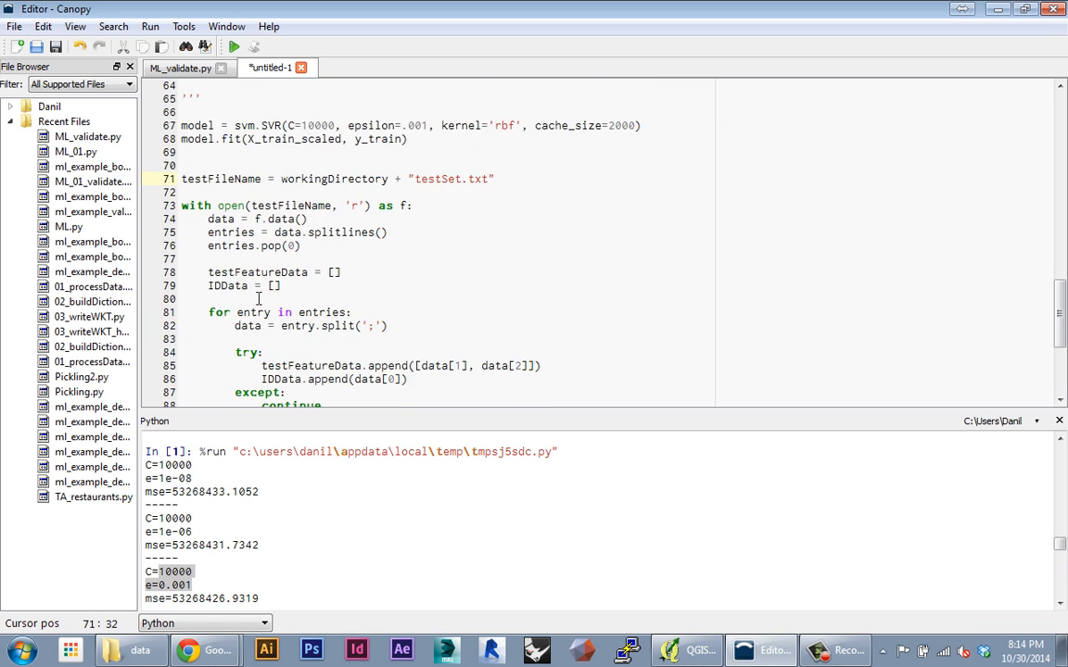
scroll(278, 301, up, 4)
scroll(288, 306, up, 4)
scroll(297, 308, up, 4)
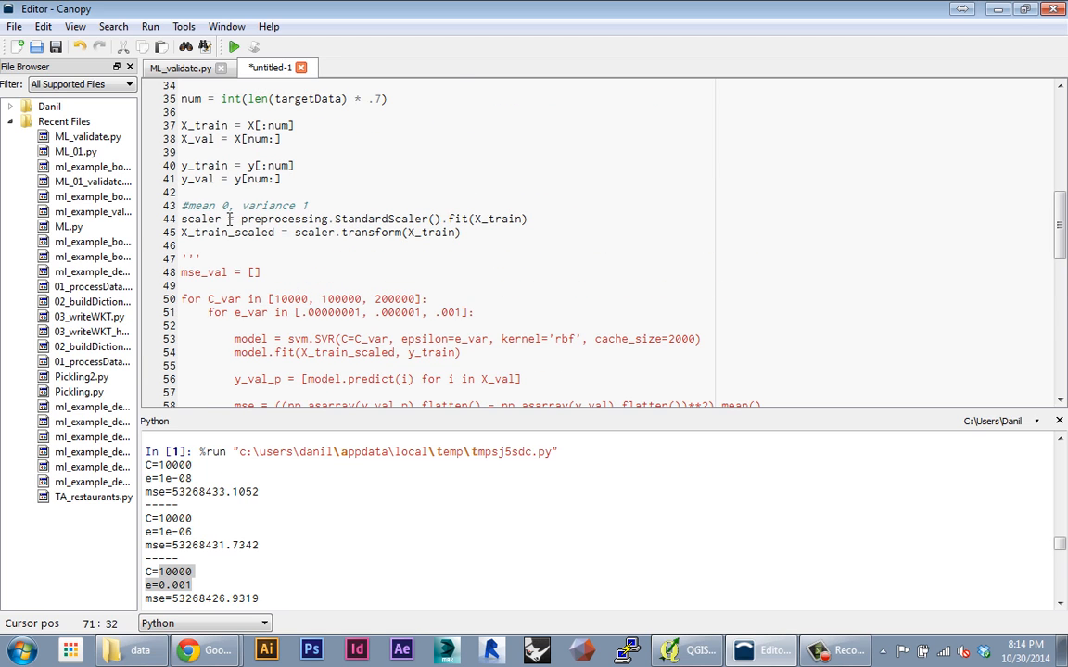
- Insert a blank line after the training scaling code and select the scaler.transform line 45 for copying
mouse_move(181, 219)
mouse_down()
mouse_move(225, 218)
mouse_move(180, 232)
mouse_up()
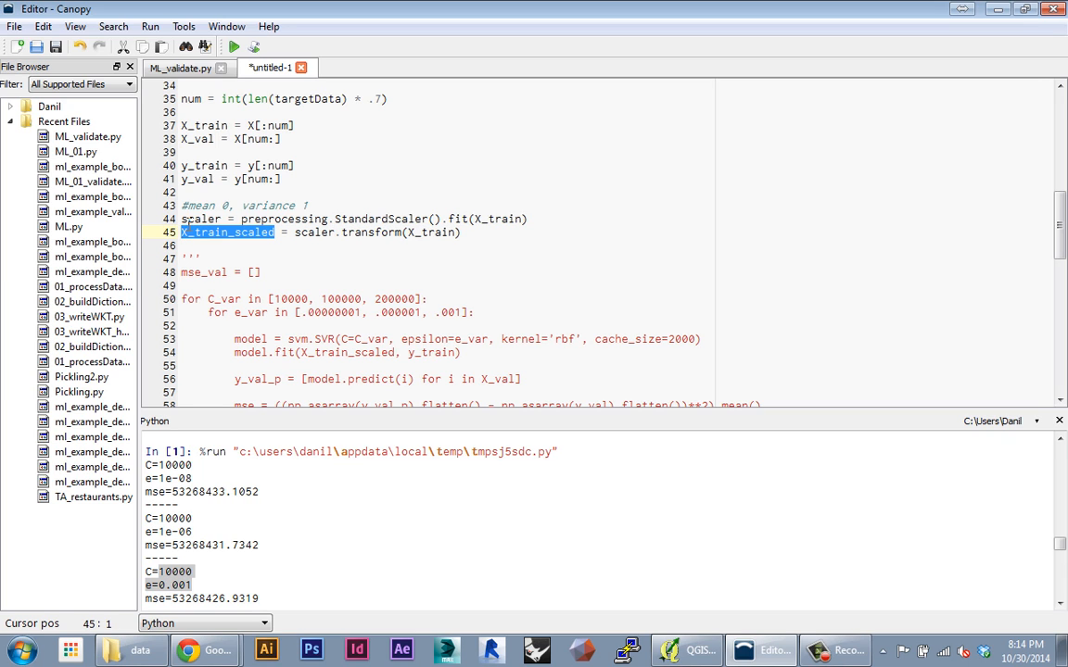
click(215, 245)
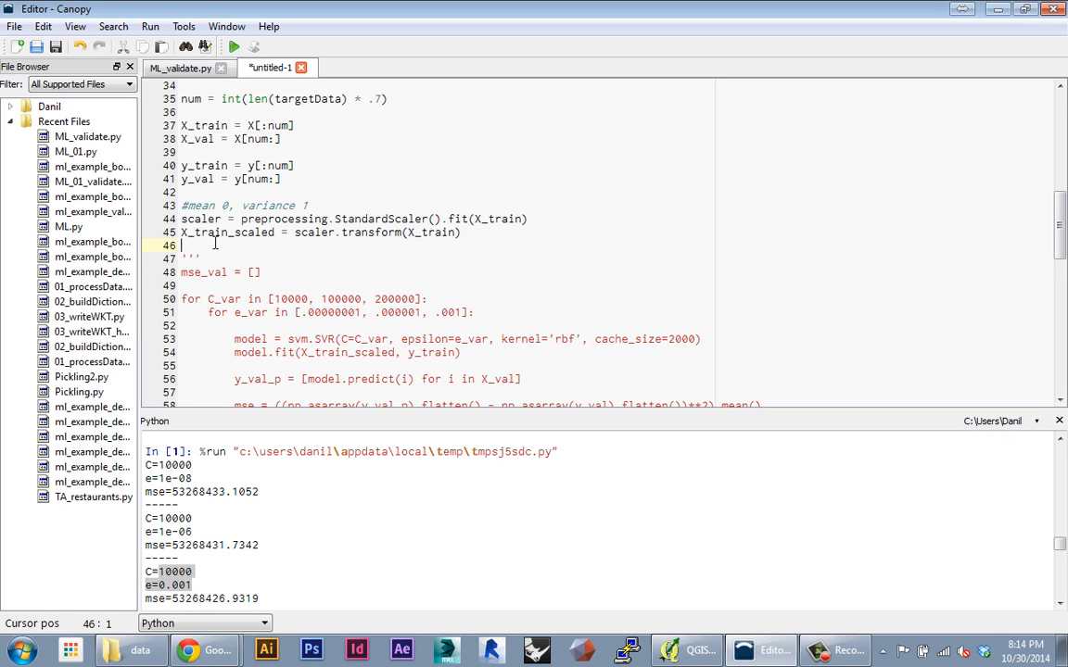
key(Return)
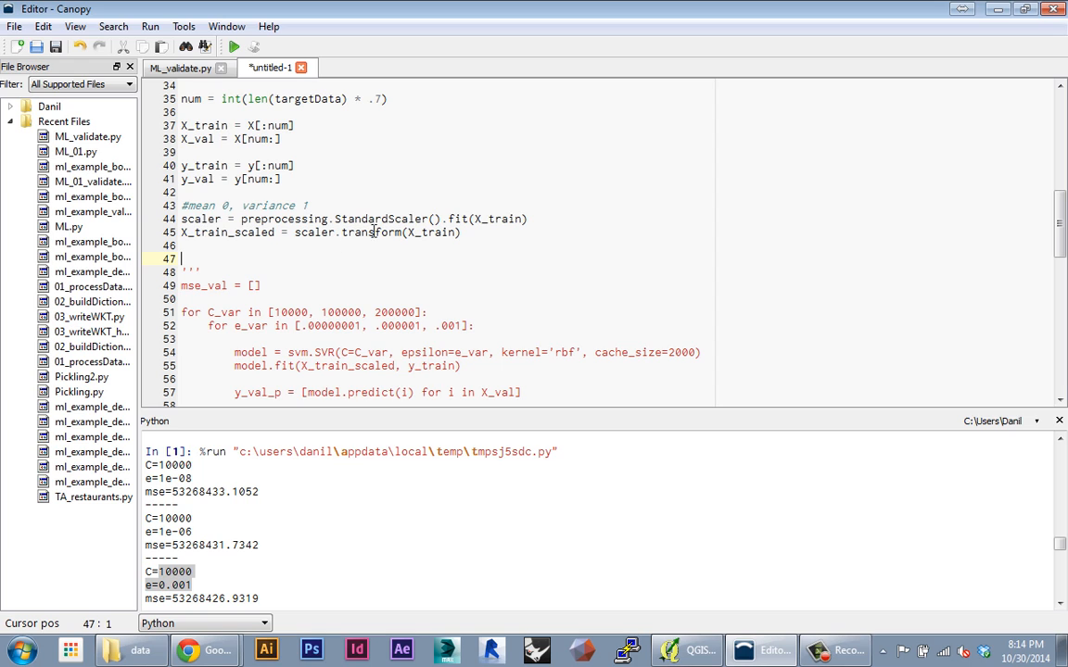
double_click(202, 219)
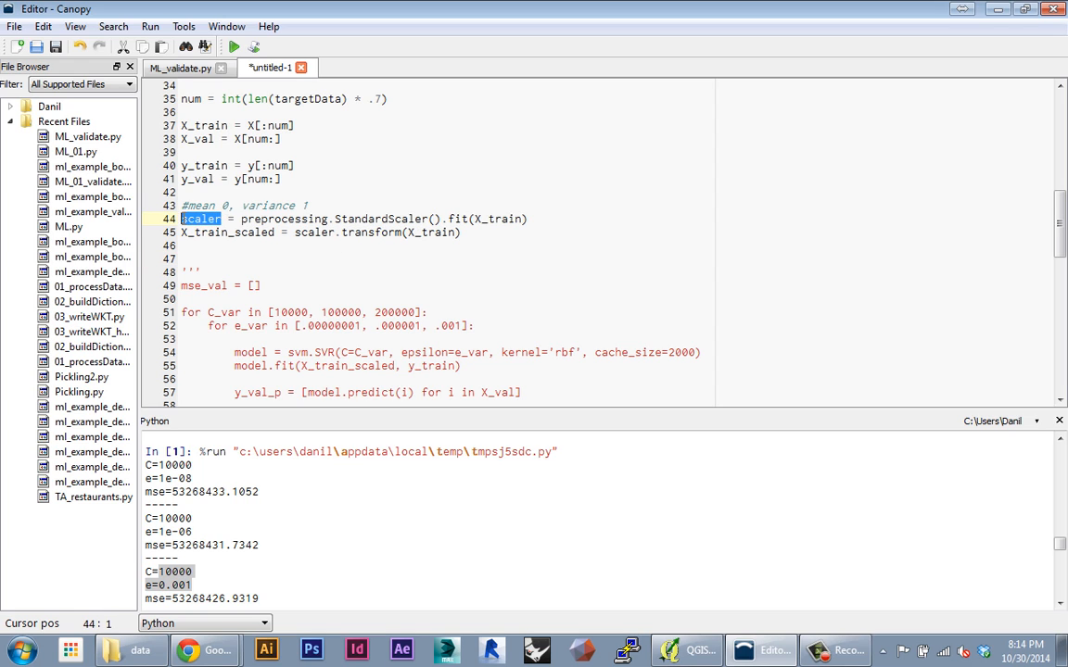
click(190, 218)
drag(221, 219, 179, 219)
drag(461, 232, 181, 233)
key(ctrl+c)
scroll(308, 319, down, 10)
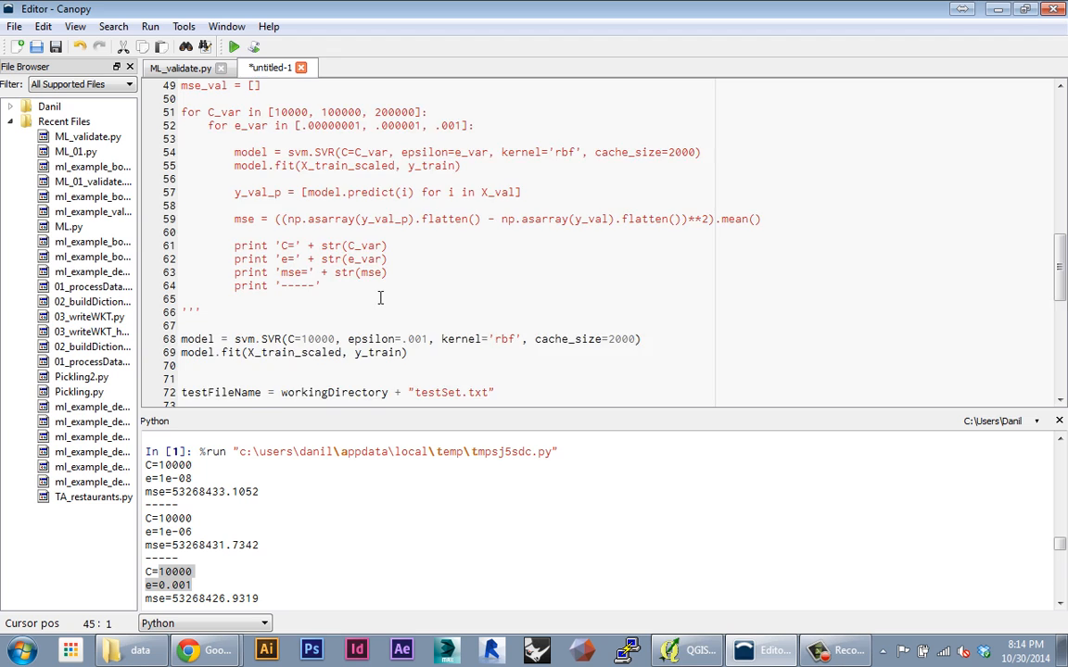
scroll(308, 319, down, 5)
- Paste the scaling line below X_test and rename train to test, giving X_test_scaled = scaler.transform(X_test)
click(238, 285)
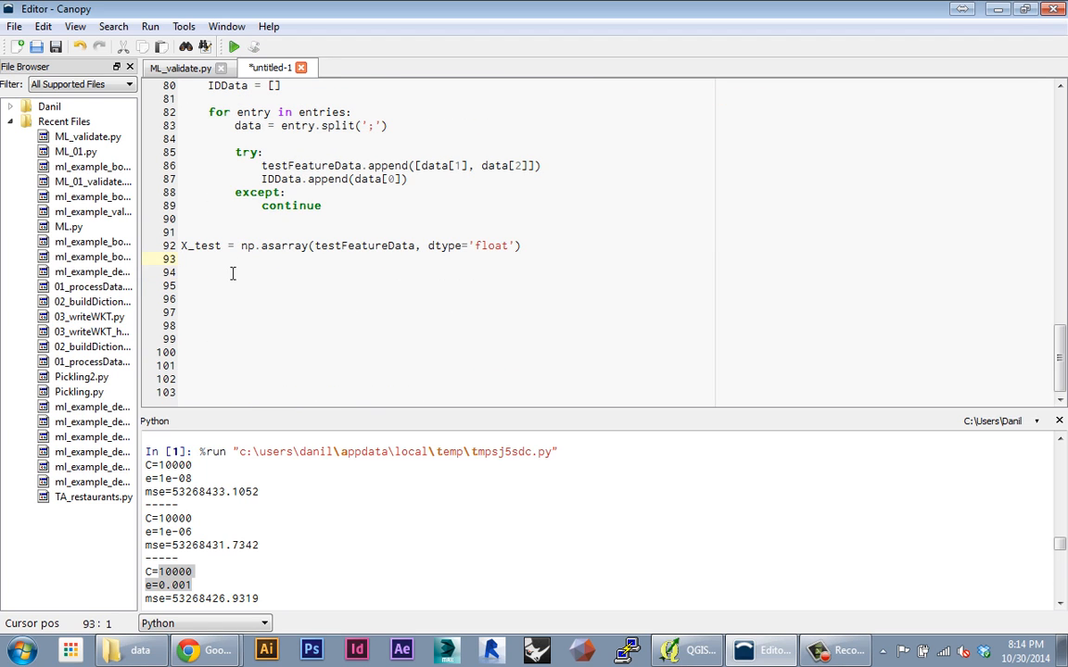
key(ctrl+v)
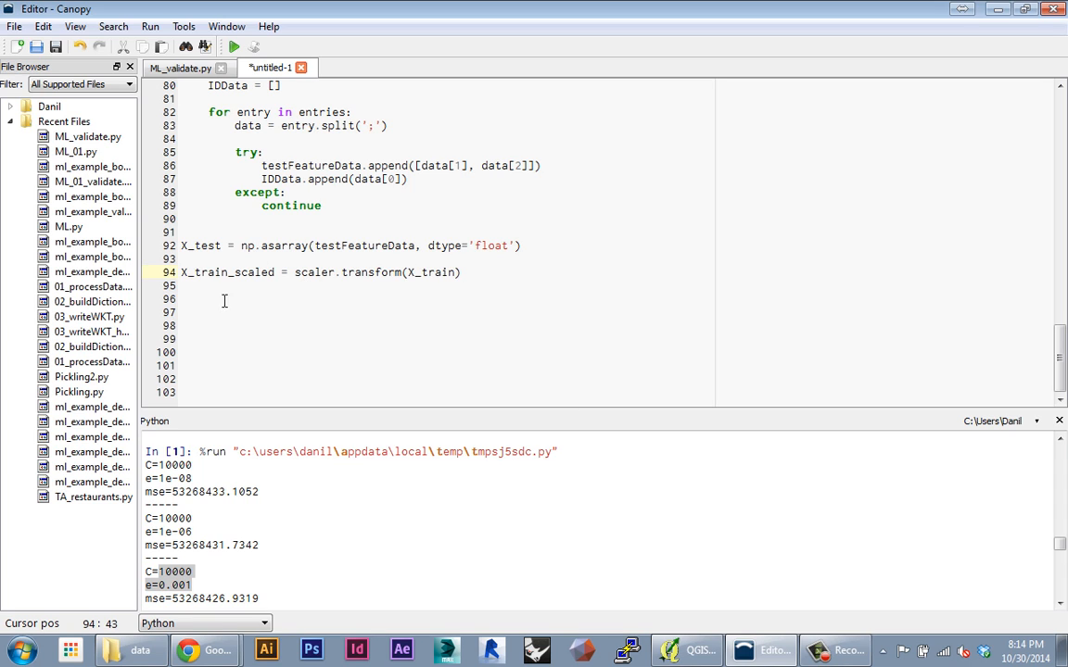
double_click(212, 272)
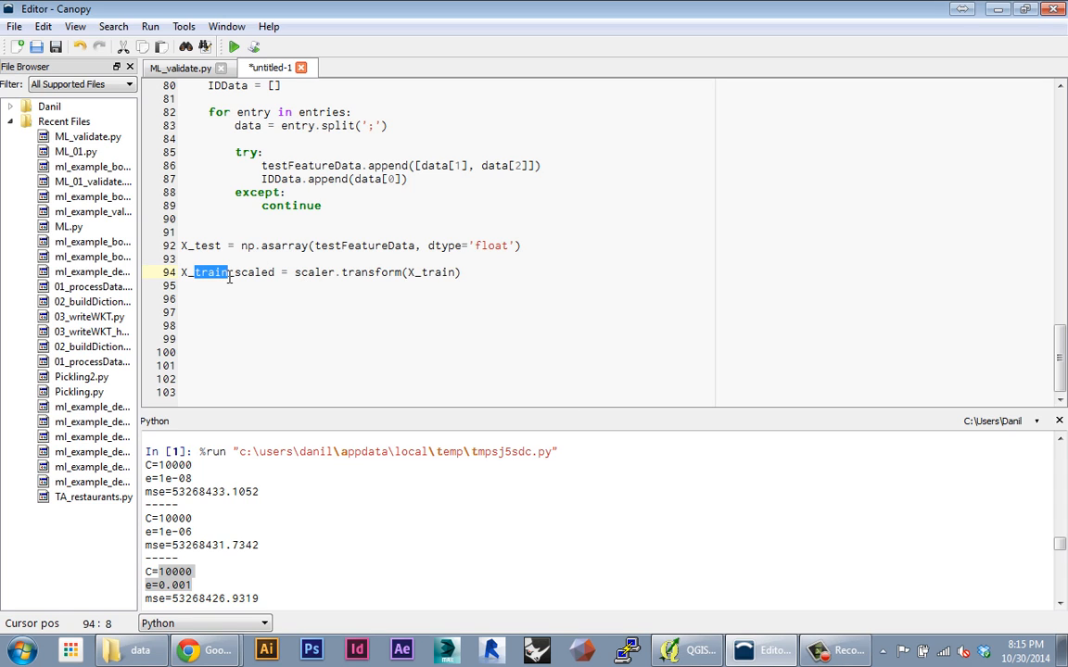
text(test)
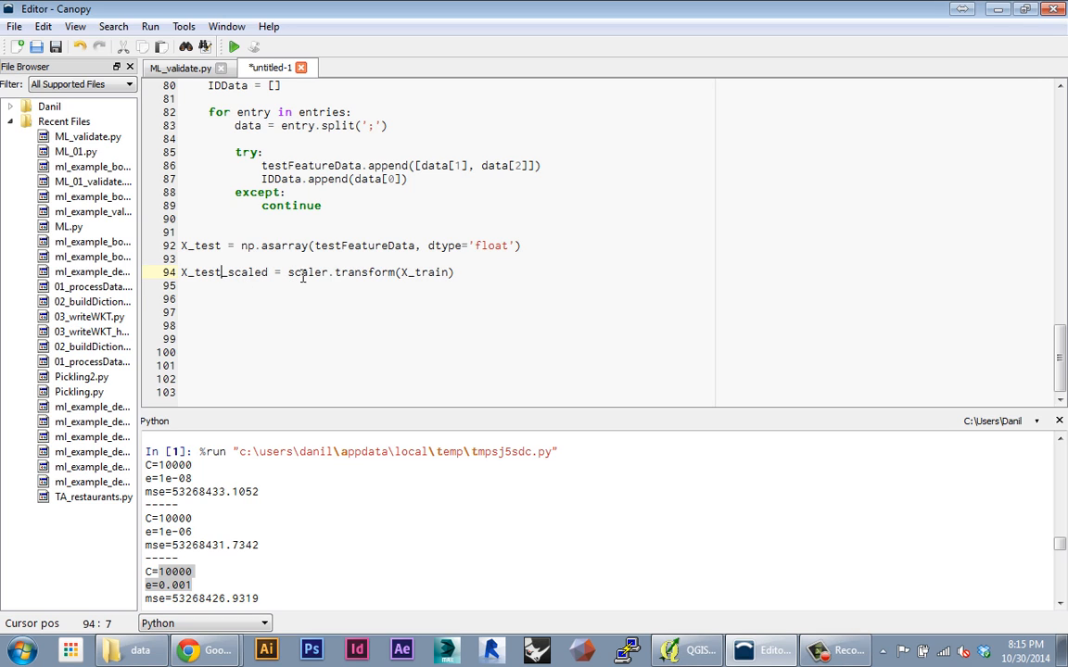
double_click(426, 272)
text(te)
text(st)
key(Down)
key(Return)
key(Return)
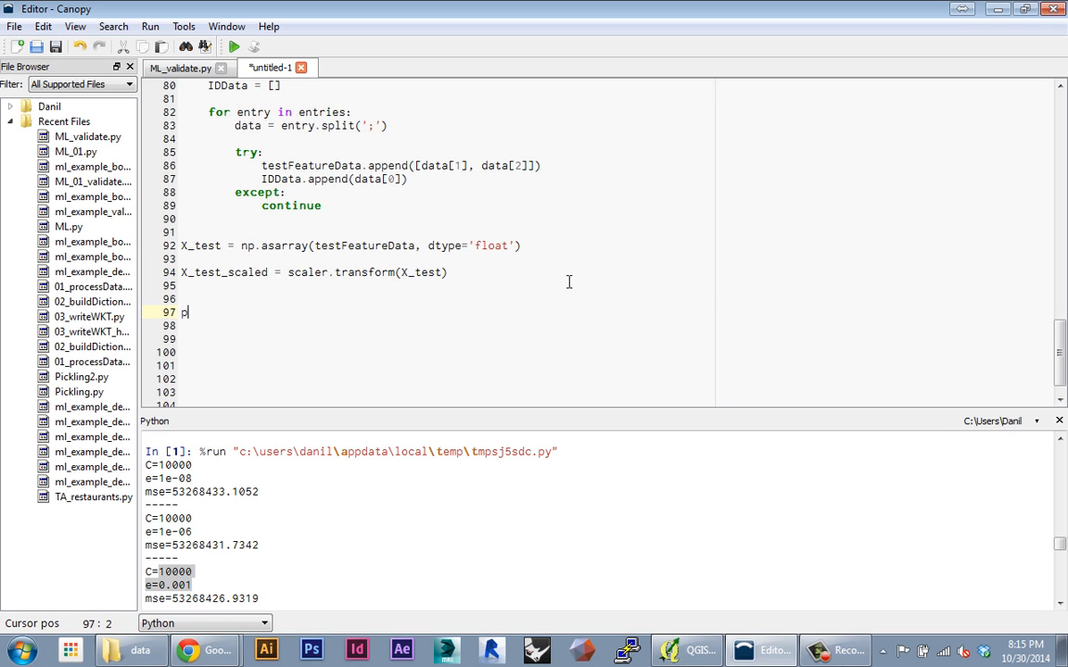
text(rediction = )
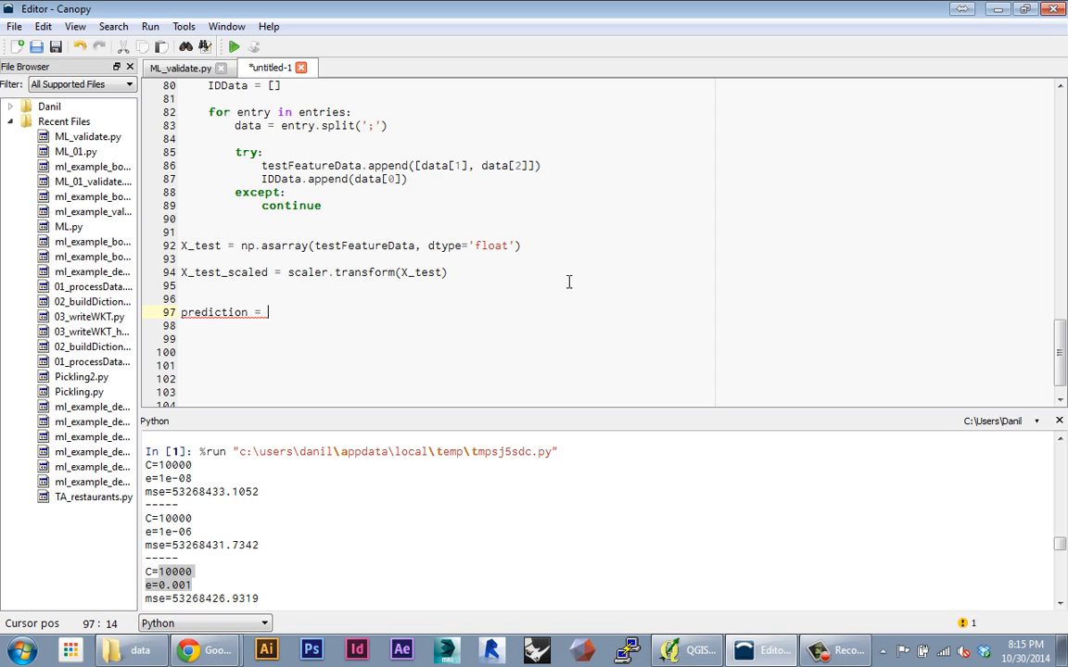
text(m)
text(odel.predic)
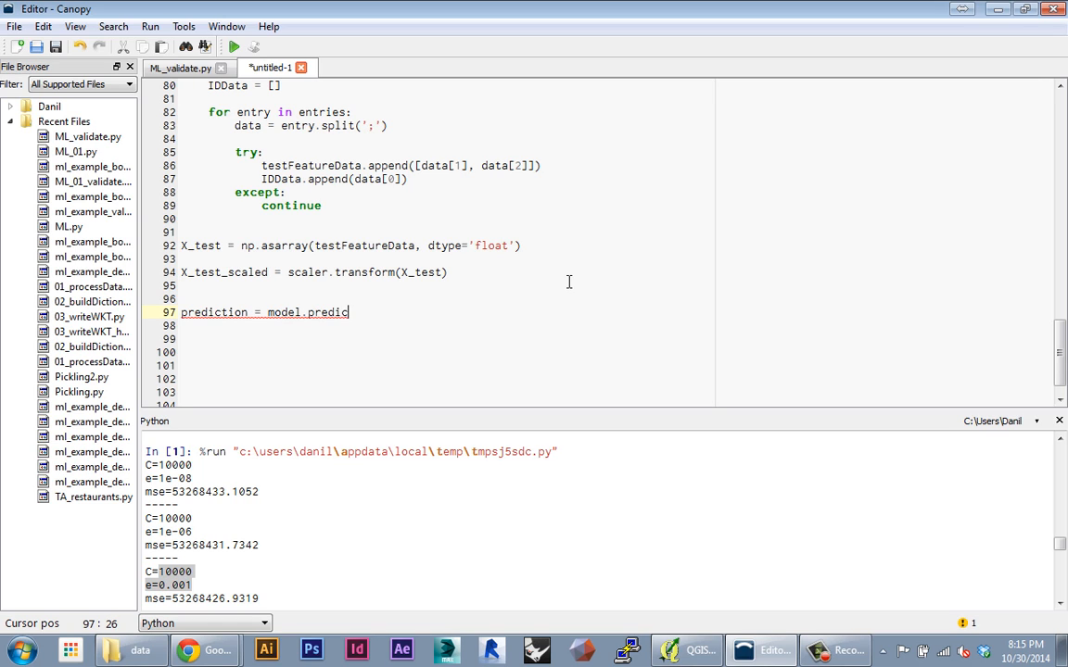
text(t()
scroll(278, 306, up, 4)
scroll(297, 305, up, 4)
scroll(271, 252, down, 5)
scroll(371, 269, down, 1)
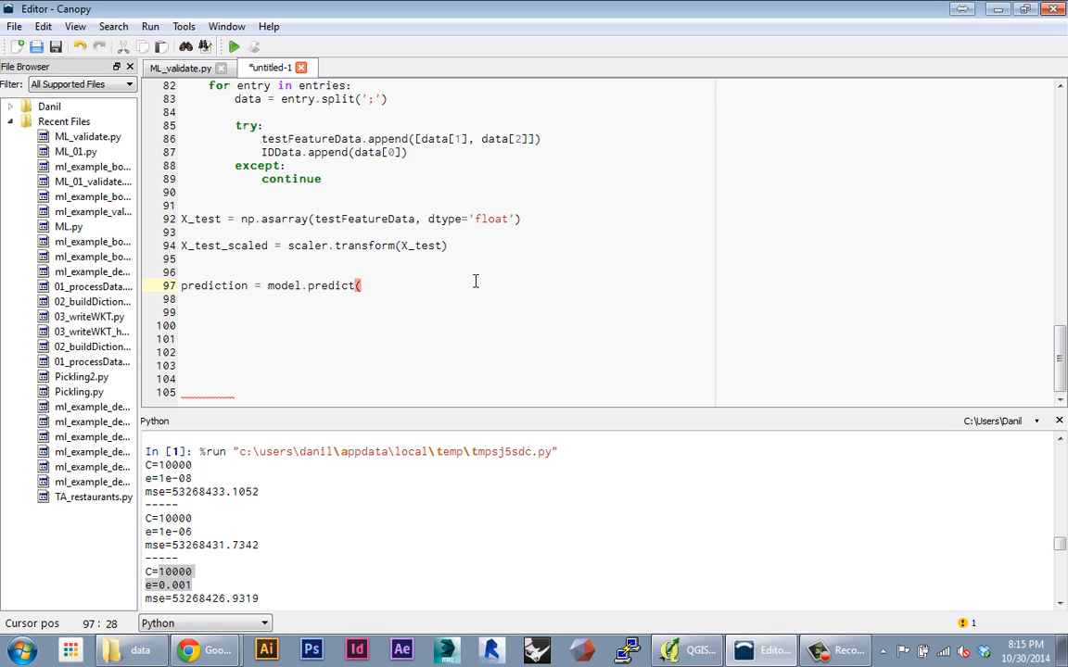
text(X_)
text(test_scale)
text(d))
- Add prediction = model.predict(X_test_scaled) on line 97
key(Up)
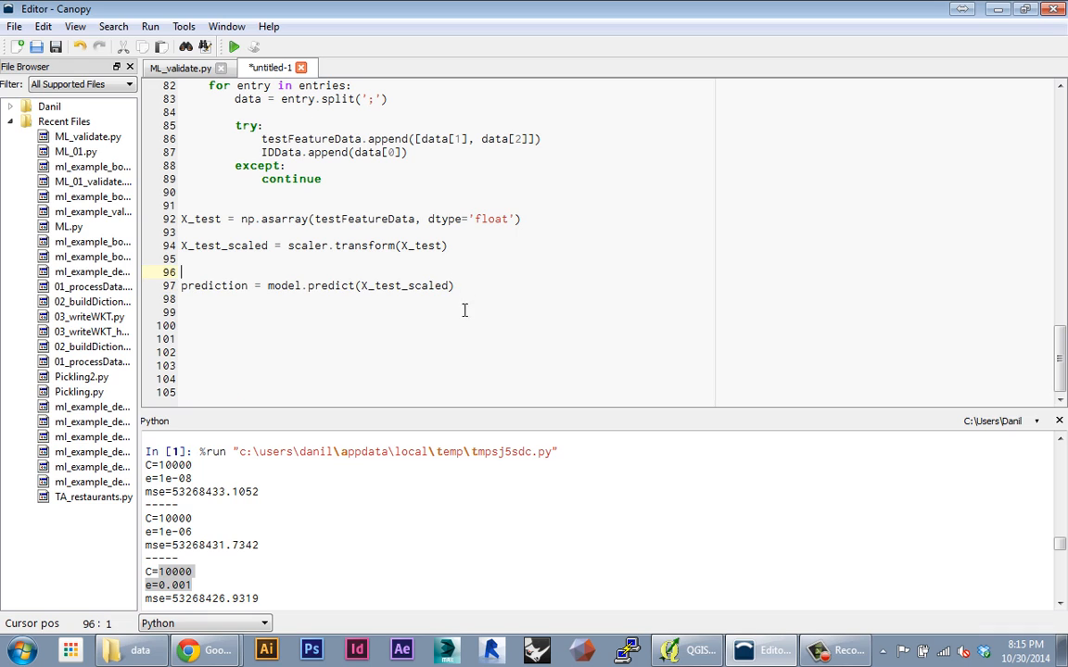
key(Down)
drag(247, 285, 181, 286)
- Run the script, hit the AttributeError, and change f.data() to f.read() on line 75
click(262, 295)
click(247, 285)
click(237, 48)
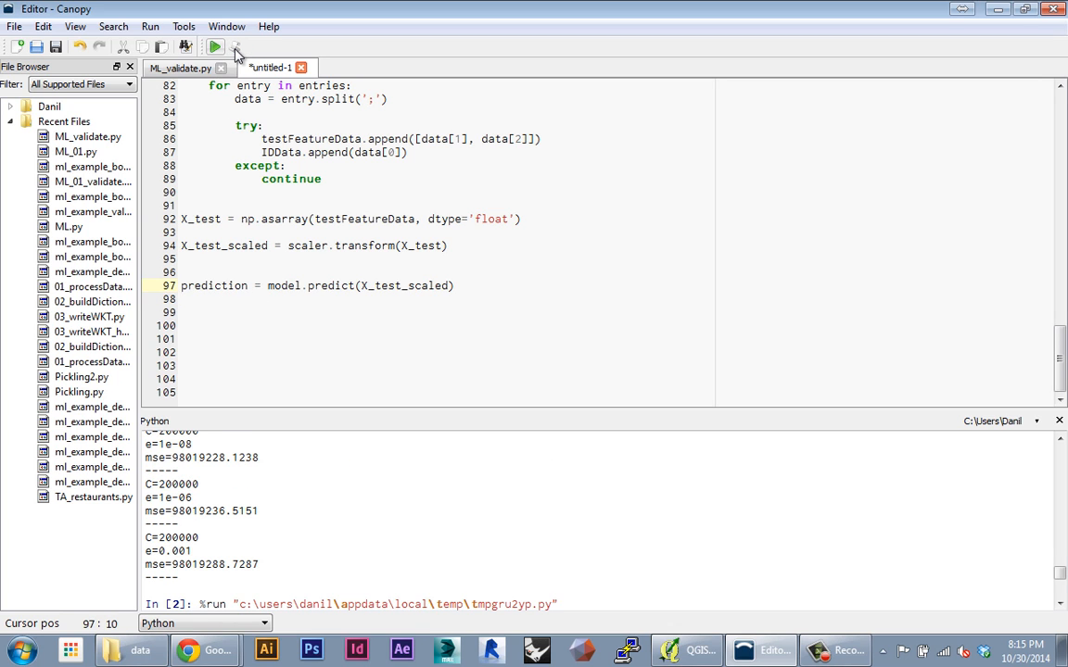
scroll(353, 240, up, 3)
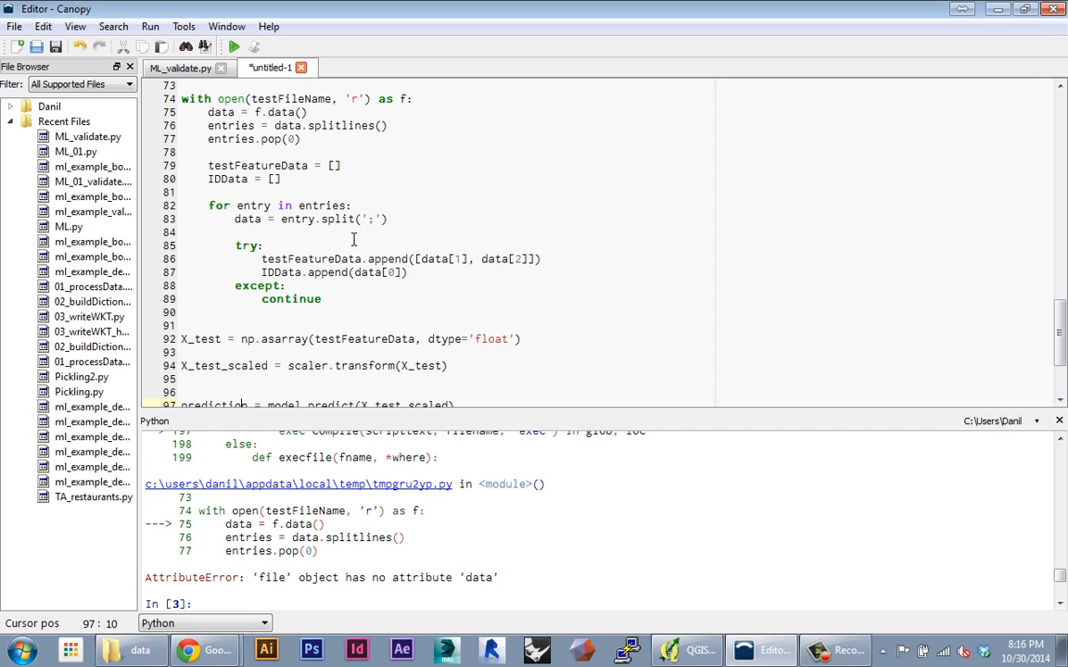
double_click(278, 112)
double_click(278, 112)
text(read)
key(End)
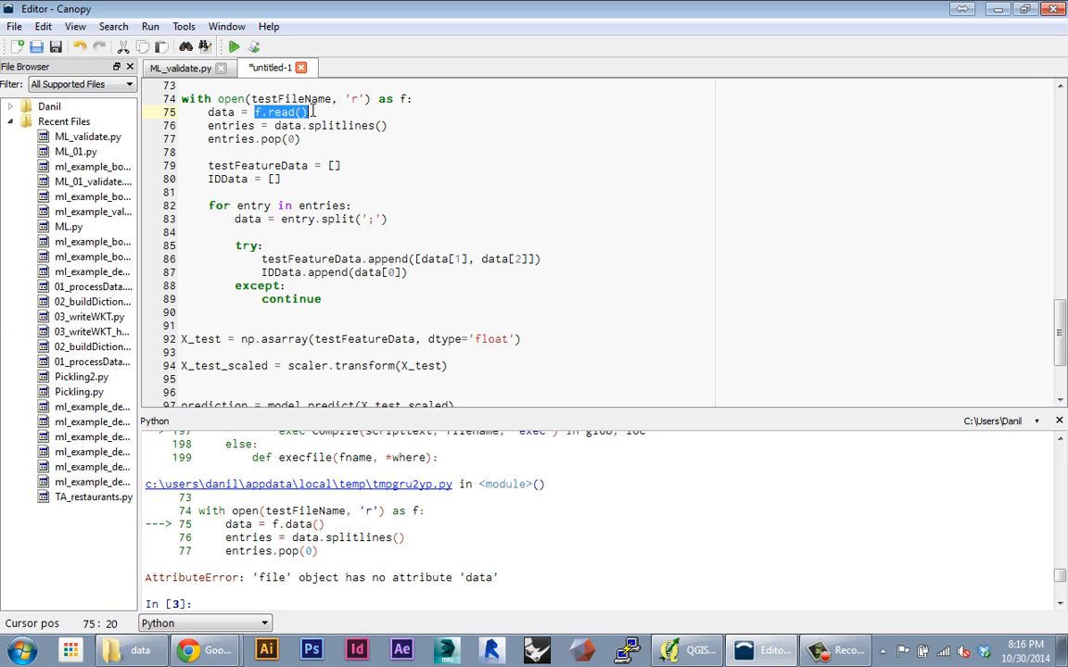
scroll(371, 232, down, 5)
- Rerun the corrected script, which now finishes without error
click(236, 46)
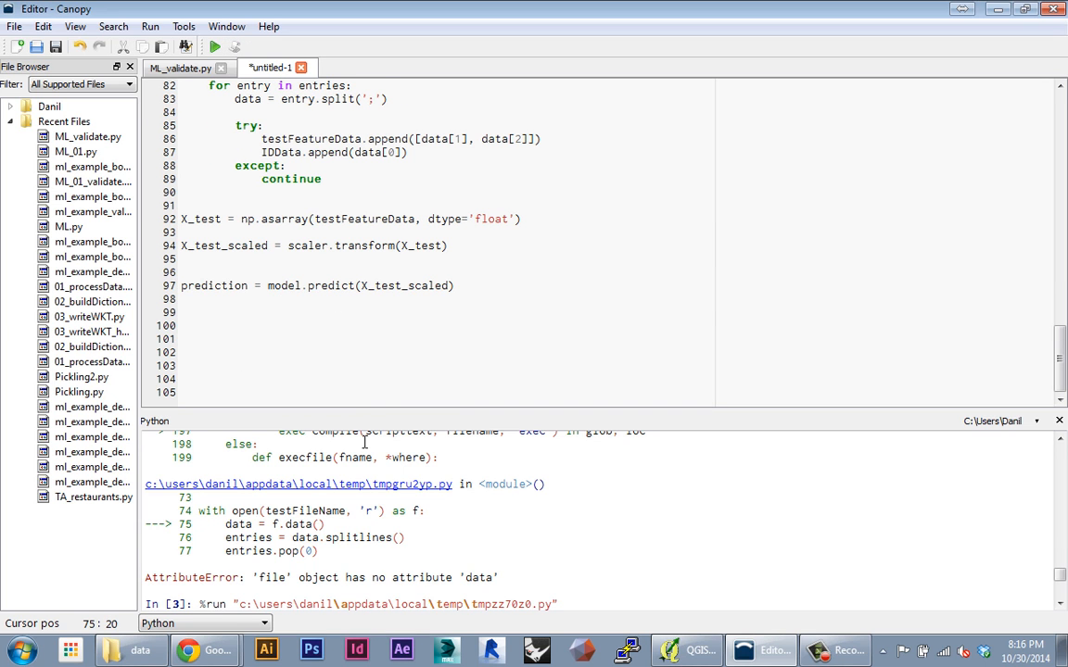
scroll(332, 242, up, 5)
scroll(306, 204, up, 5)
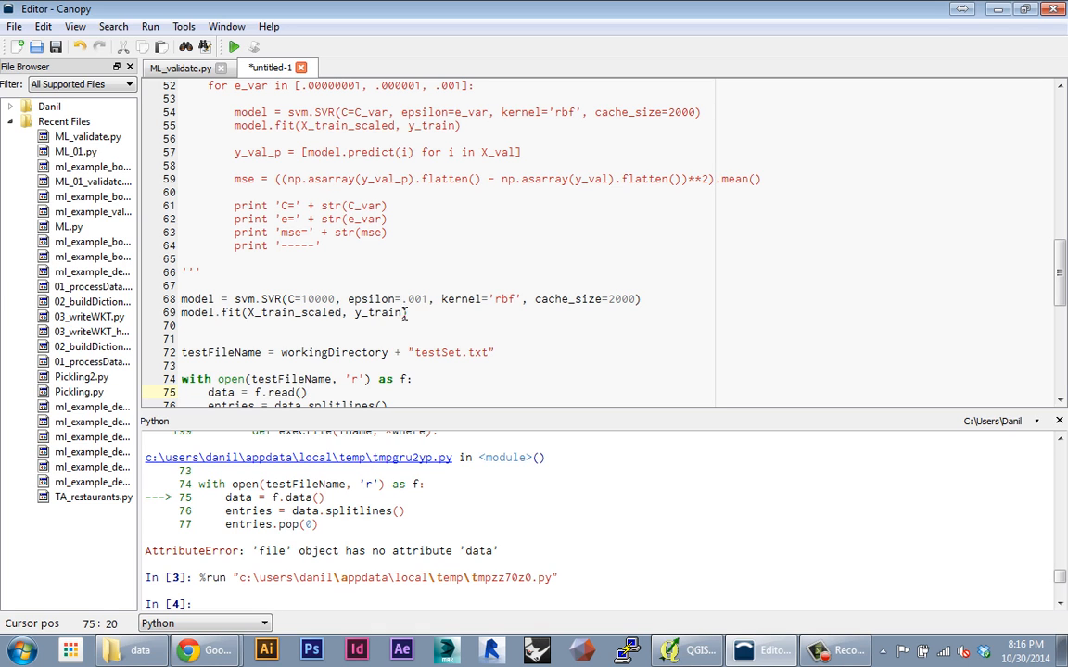
drag(408, 312, 181, 298)
click(330, 312)
scroll(324, 278, down, 4)
scroll(278, 269, down, 5)
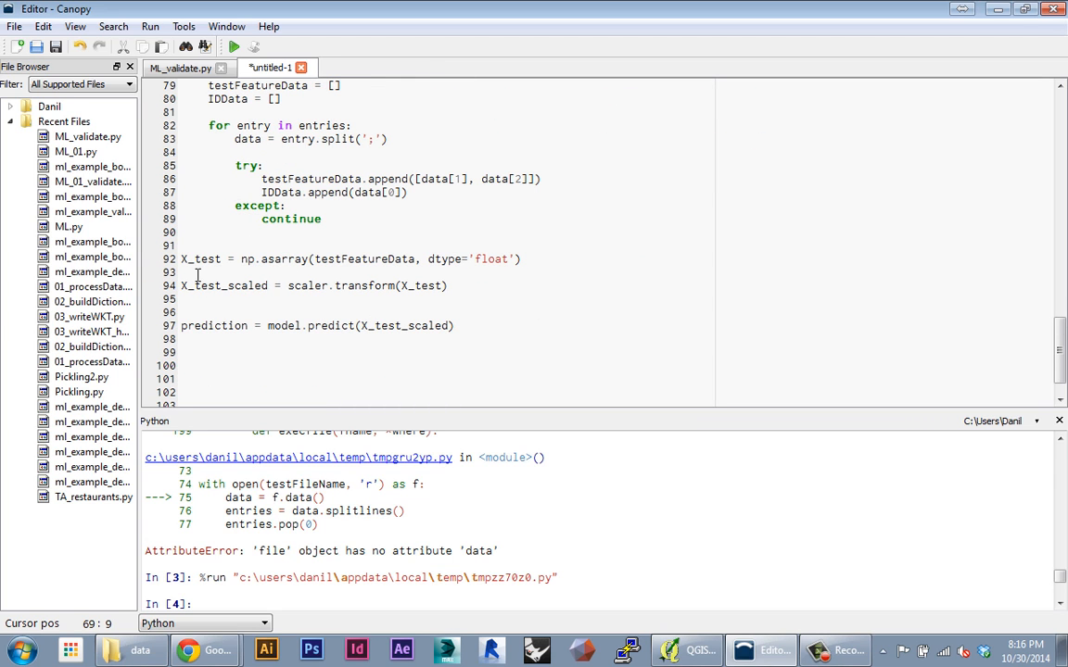
- In the console evaluate type(prediction) showing numpy.ndarray, then print the prediction array
click(371, 593)
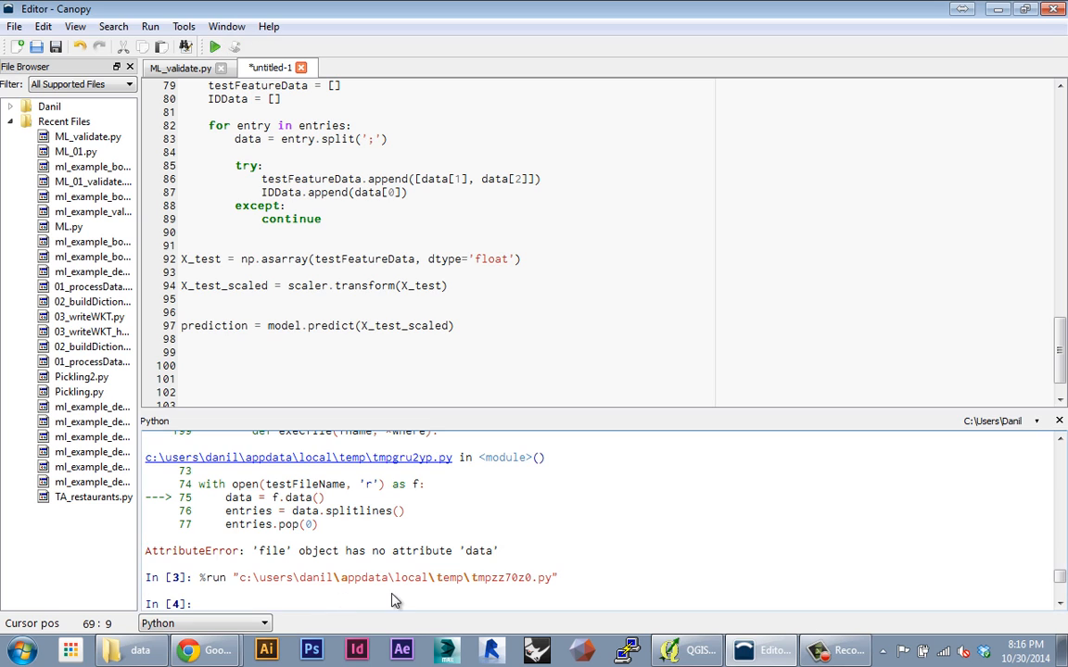
text(type()
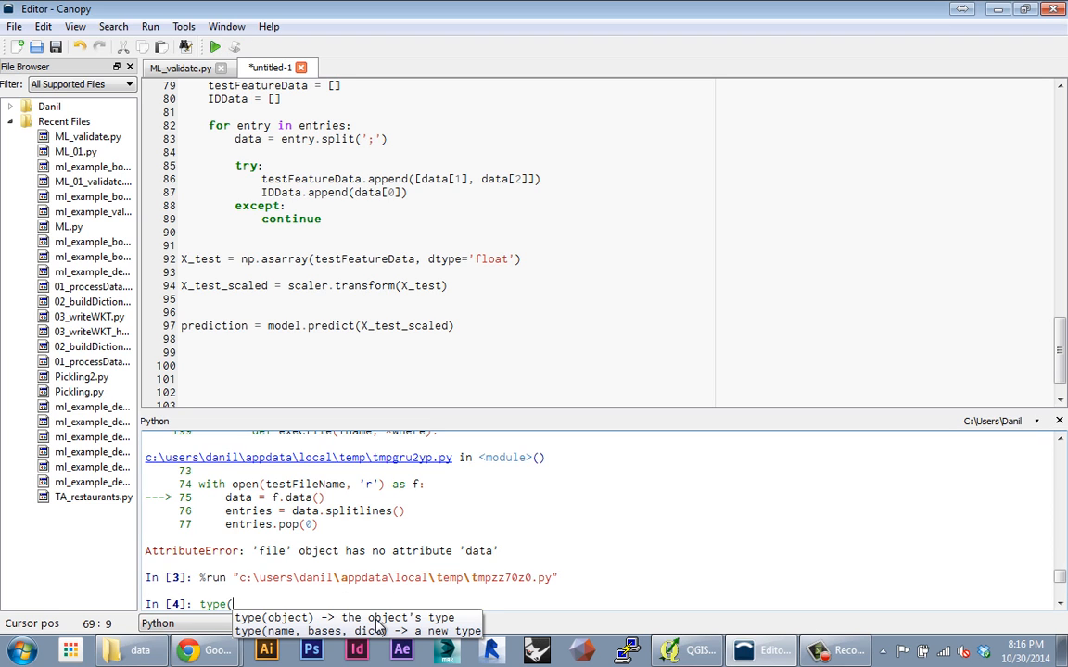
text(prediction))
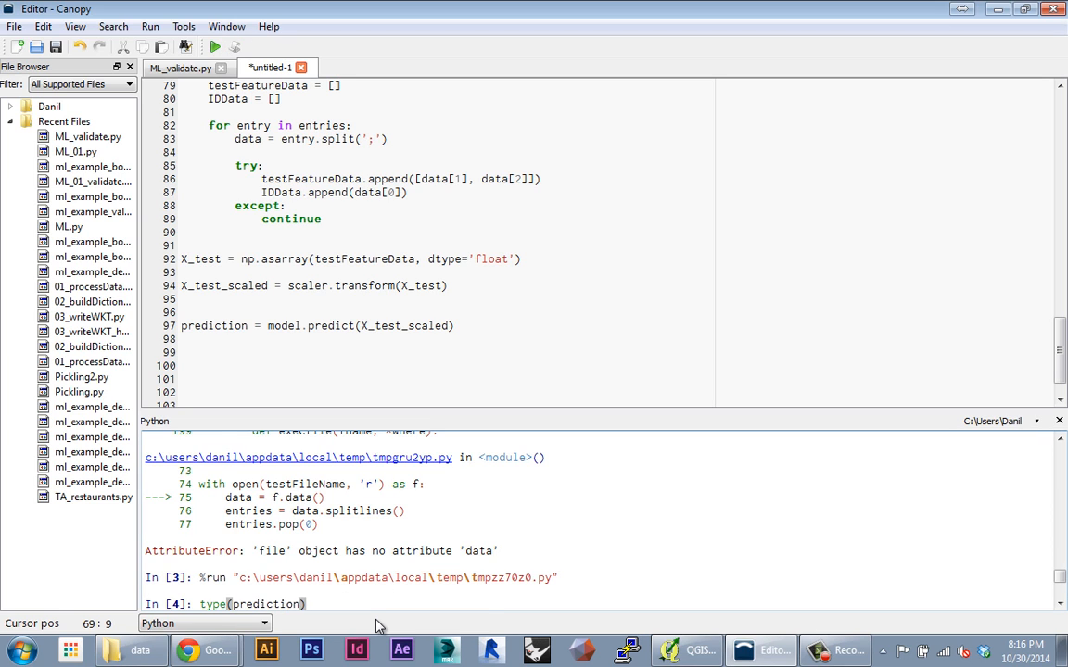
key(Return)
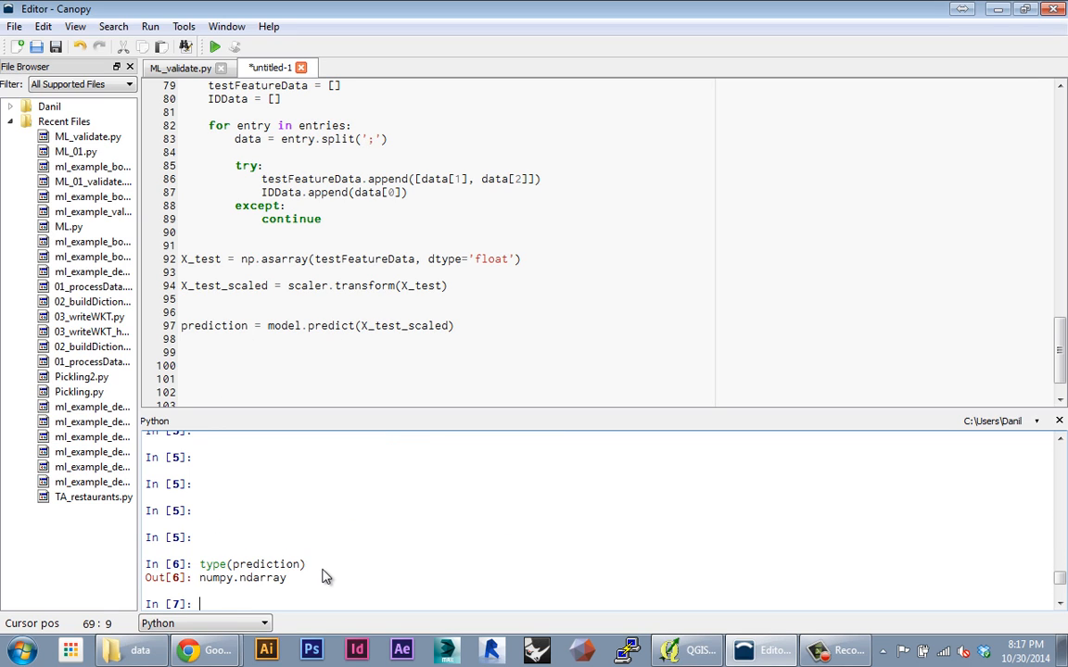
text(prediction)
key(Return)
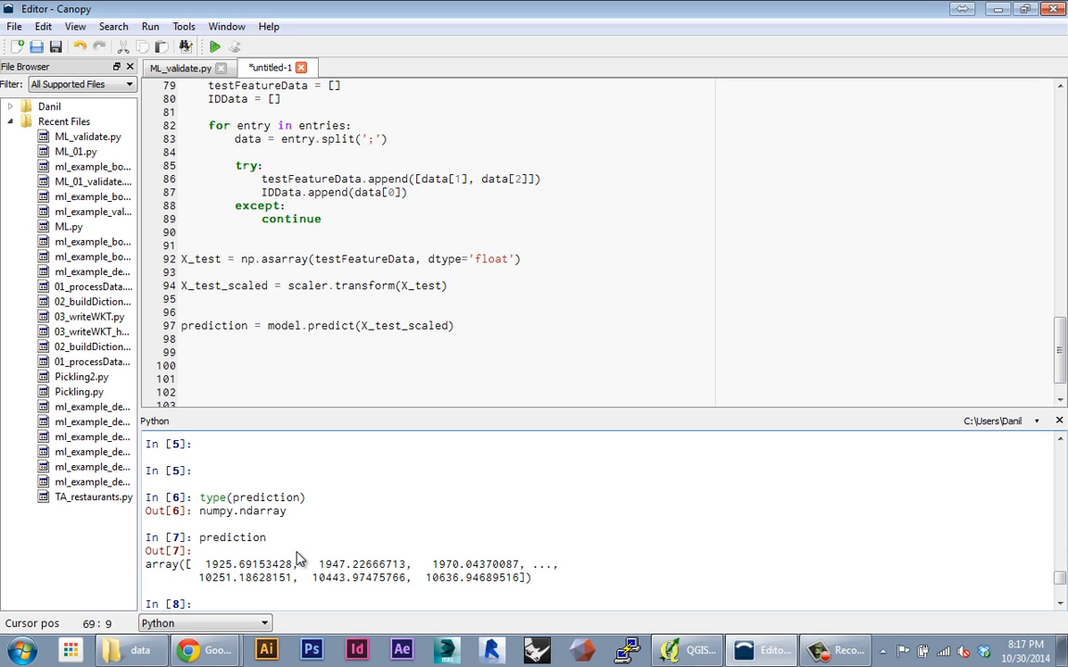